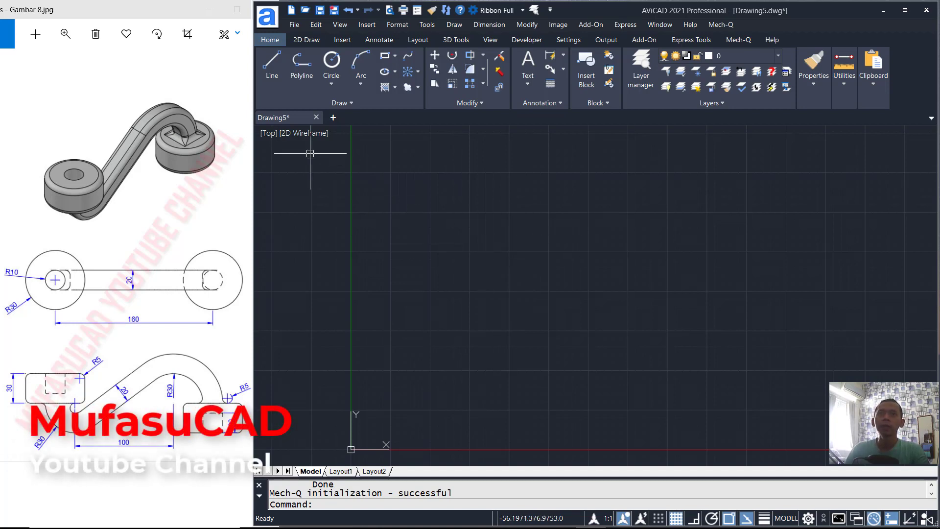
Switch to the Right view and draw a circle with a radius of 30
left_click(268, 134)
left_click(300, 206)
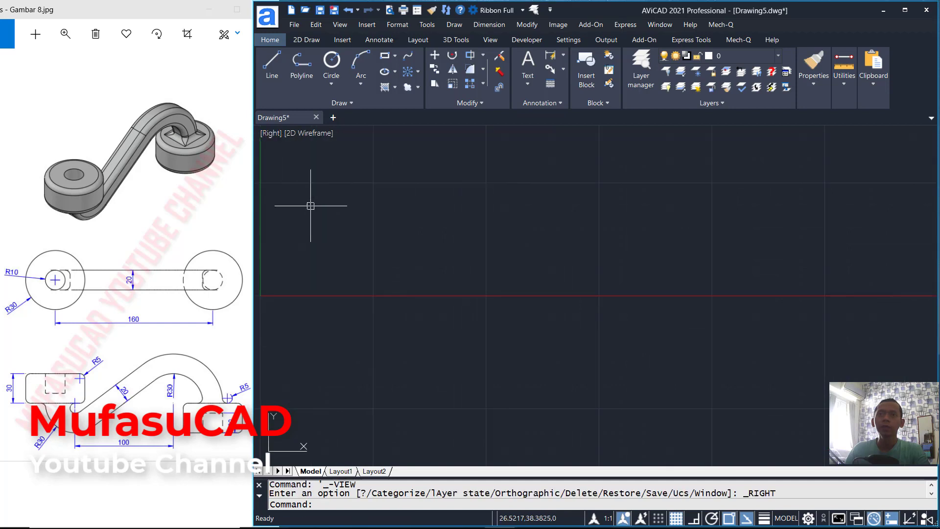
type("C")
key("Return")
left_click(490, 291)
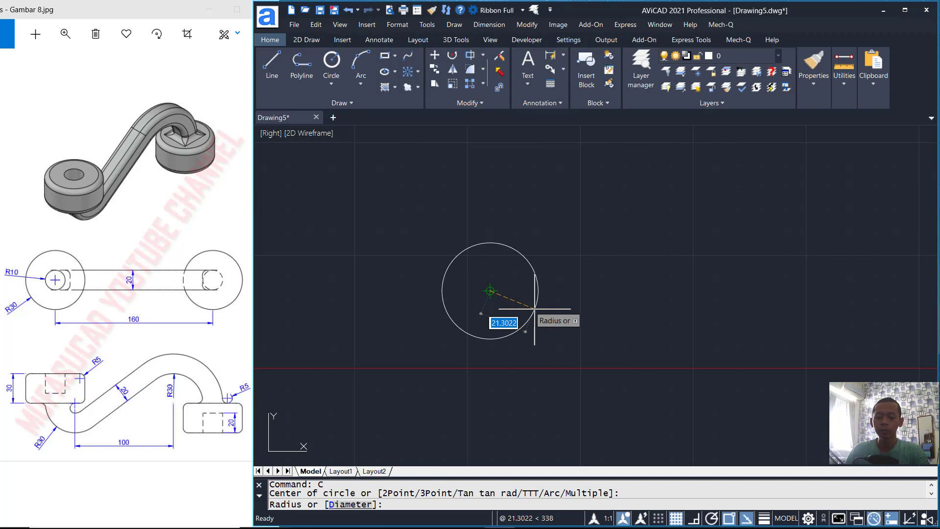
type("30")
key("Return")
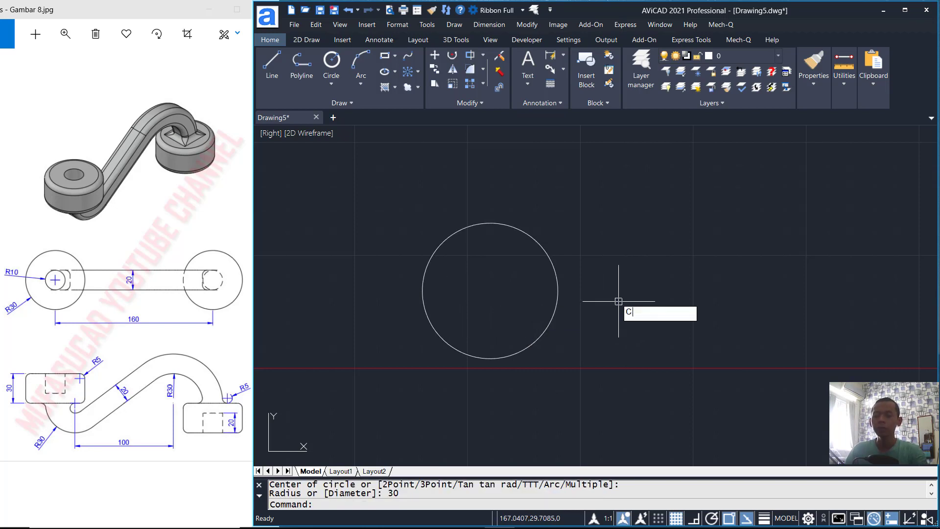
Turn on ortho mode and copy the circle horizontally 100 units to its right
key("Return")
left_click(601, 244)
left_click(507, 319)
key("Return")
left_click(543, 182)
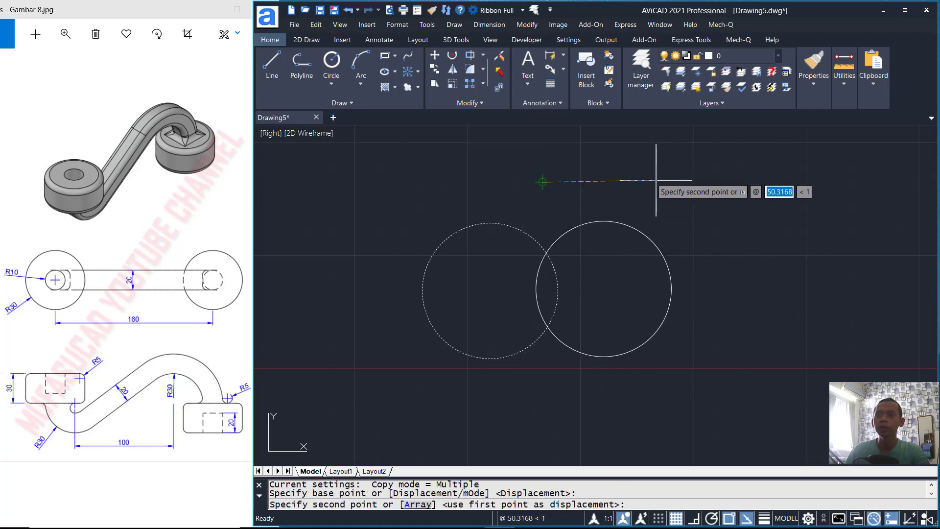
left_click(695, 518)
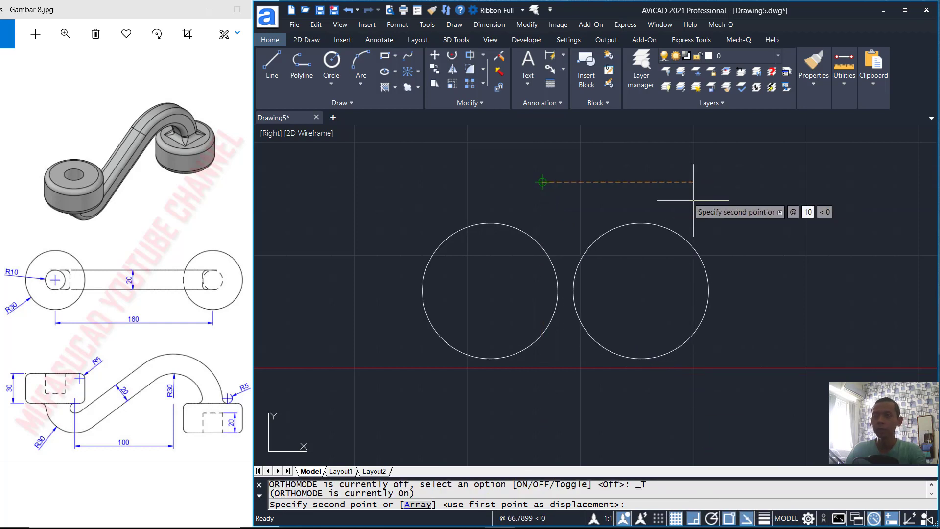
type("100")
key("Return")
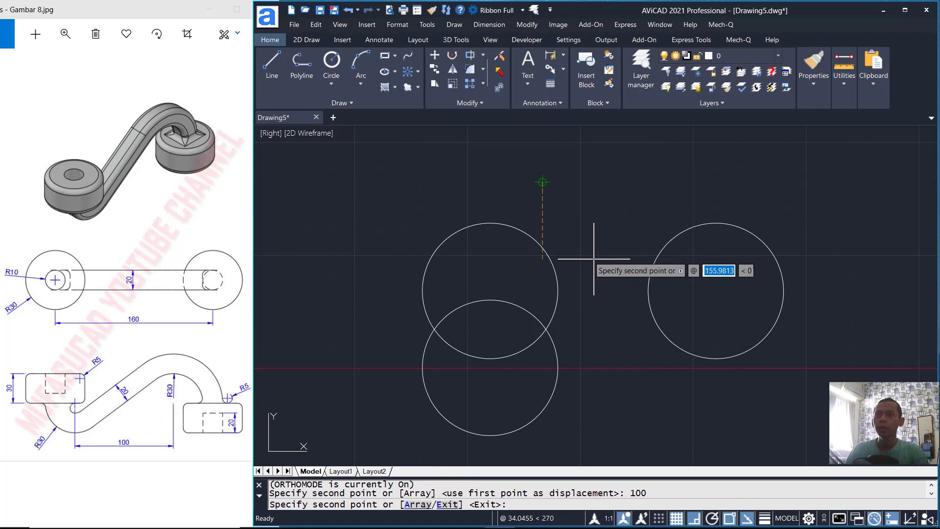
key("Escape")
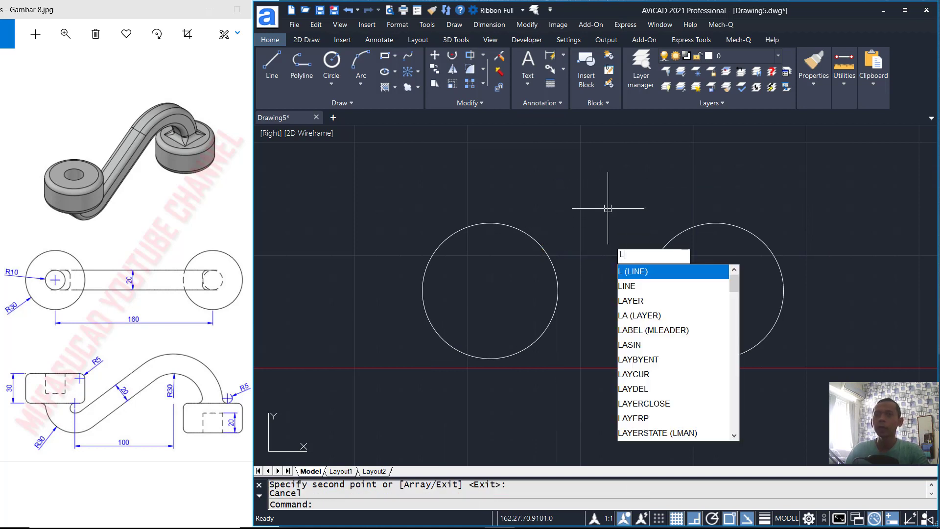
Draw a line tangent to both circles, from the left circle's lower right side to the right circle's upper left side
key("Return")
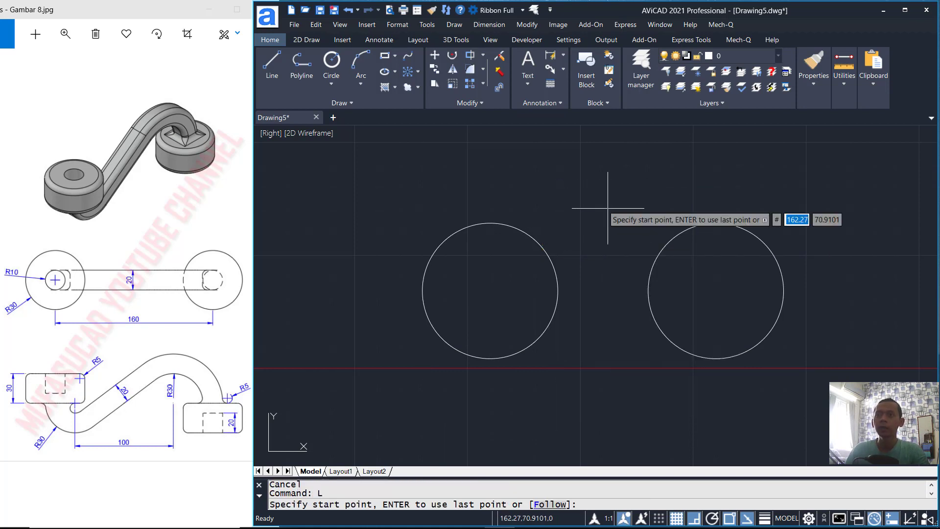
right_click(608, 234, "shift")
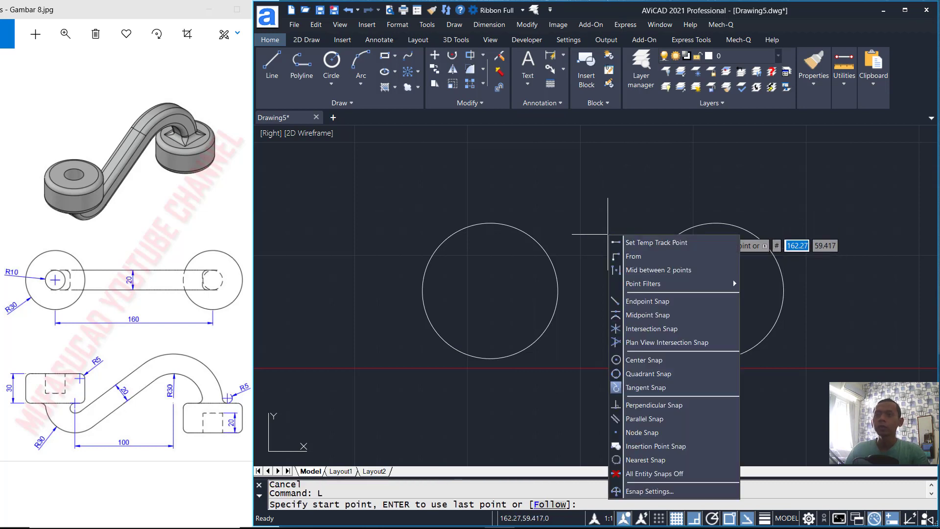
left_click(647, 388)
left_click(530, 349)
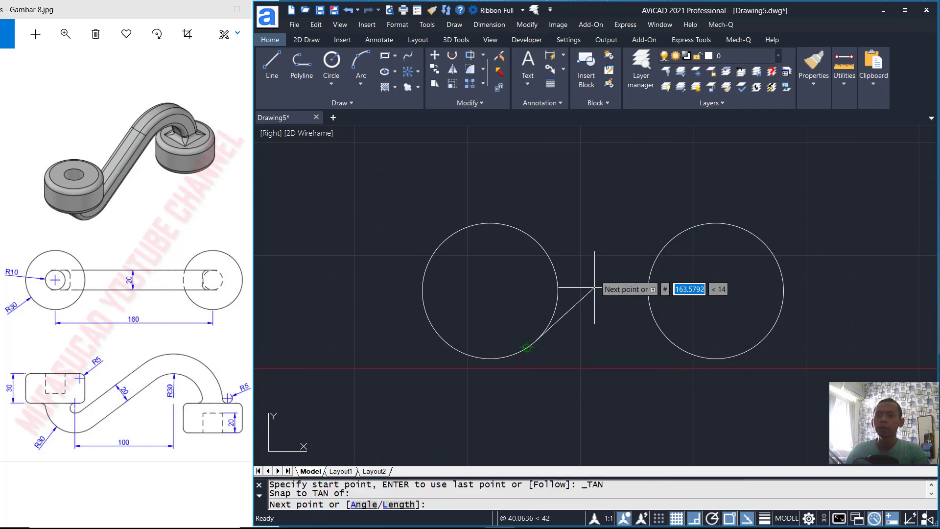
right_click(625, 217, "shift")
left_click(666, 371)
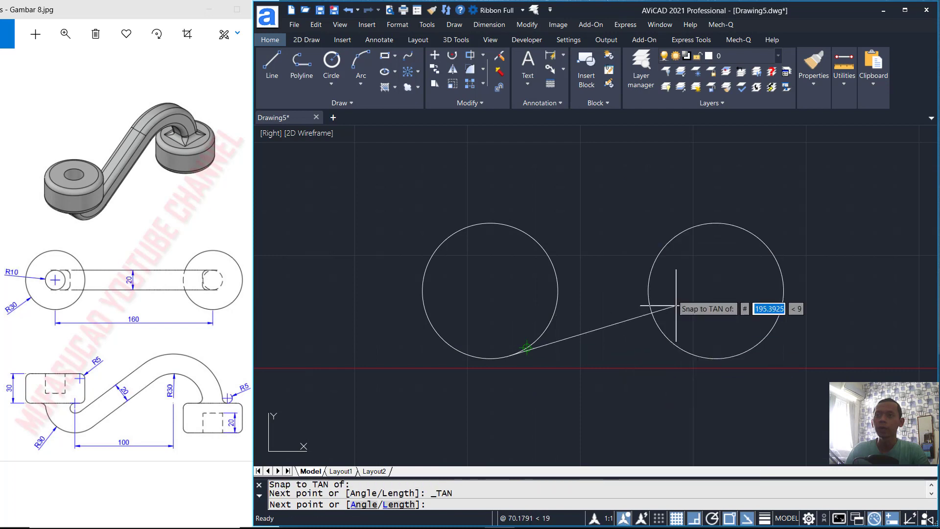
left_click(678, 226)
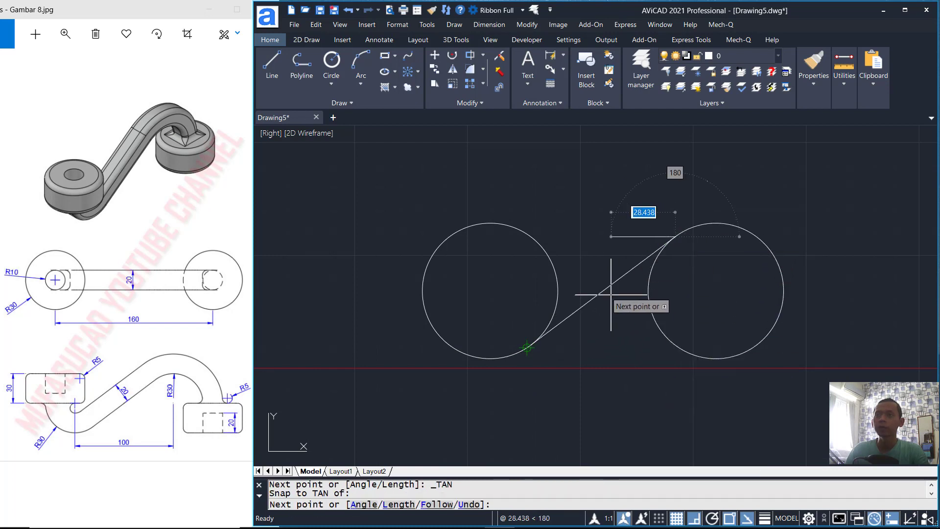
key("Return")
Draw a horizontal line from the left circle's left quadrant to the right circle's right quadrant
type("l")
key("Return")
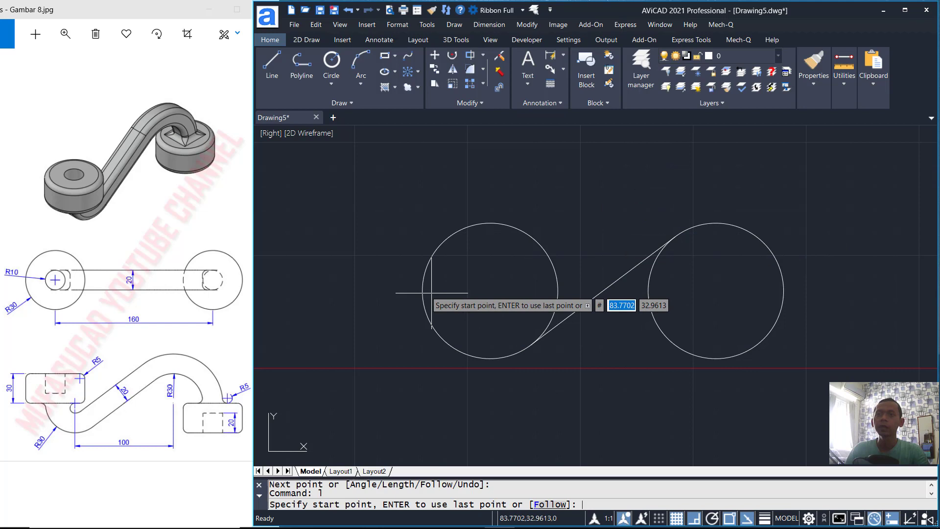
left_click(423, 291)
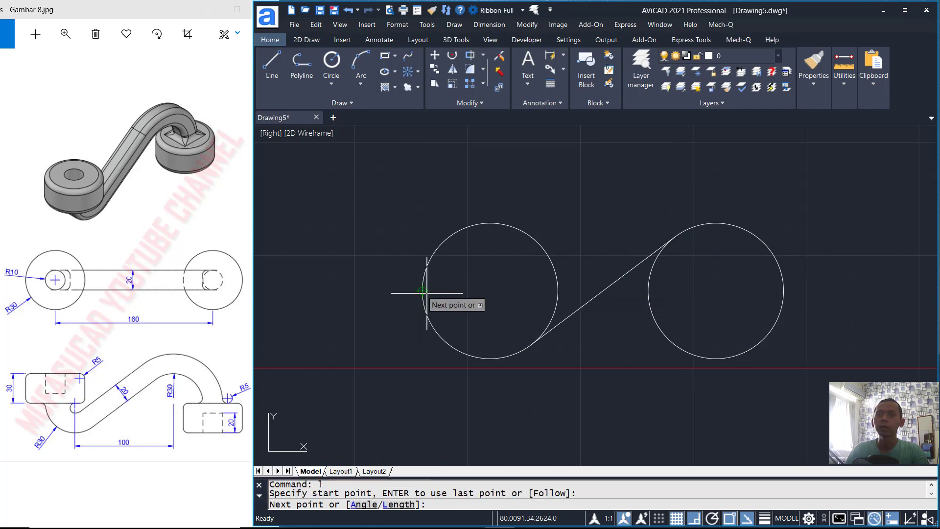
left_click(784, 291)
key("Return")
Trim away the upper half of the left circle using the horizontal line as the cutting edge
type("tr")
key("Return")
left_click(578, 291)
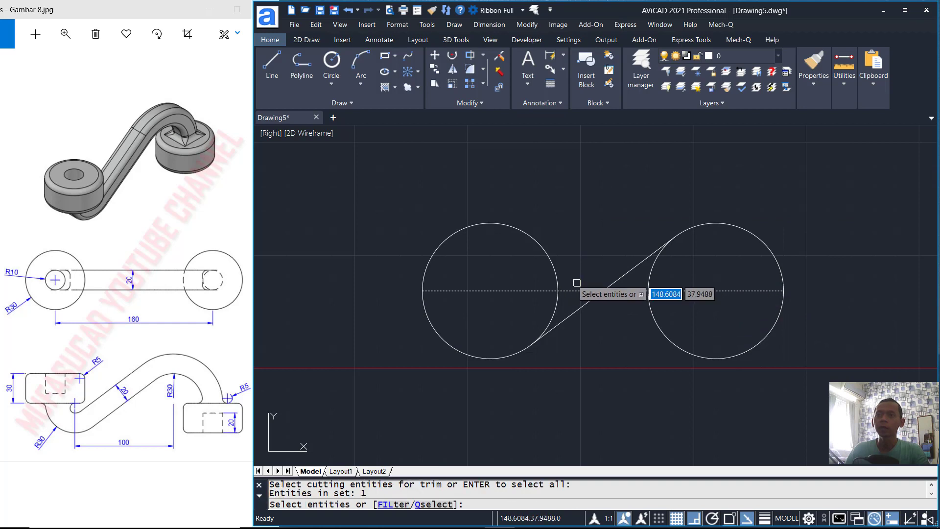
key("Return")
left_click(552, 261)
key("Return")
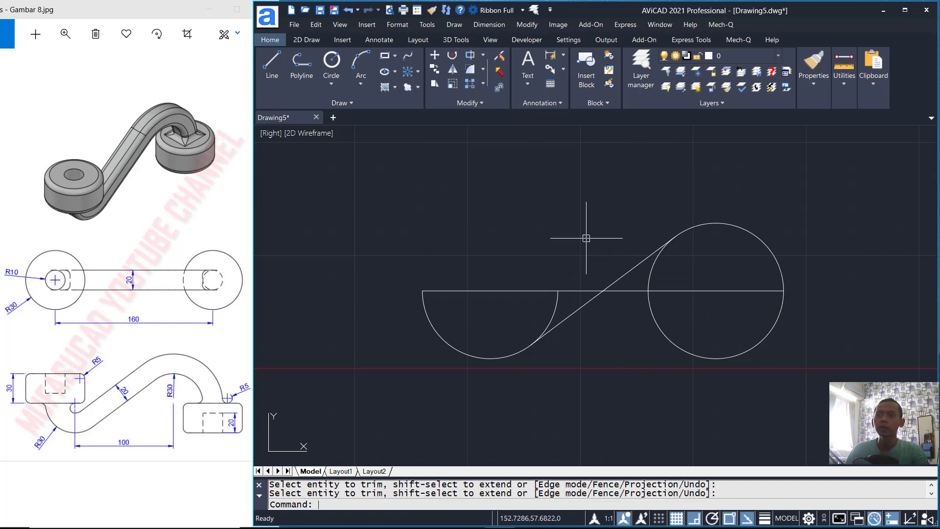
Trim off the part of the tangent line above the horizontal line
key("Return")
left_click(580, 291)
key("Return")
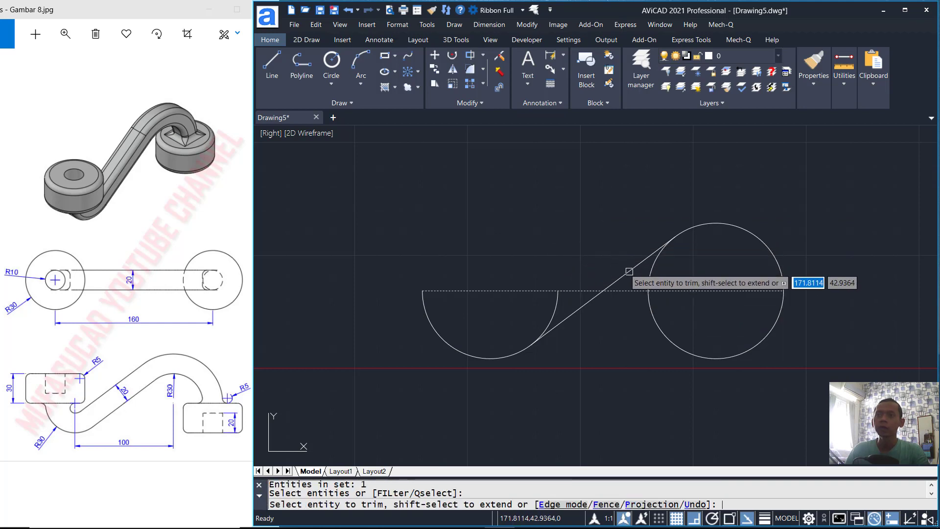
left_click(630, 271)
key("Return")
Trim the remaining arc of the left circle beyond its tangent point, using the slanted line as the cutting edge
key("Return")
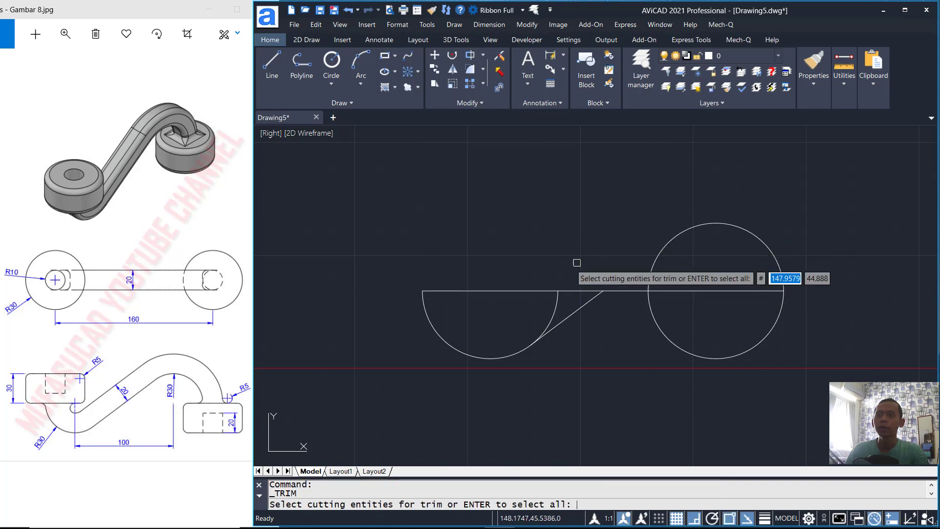
left_click(576, 309)
key("Return")
left_click(557, 307)
key("Return")
Delete the right circle and the horizontal construction line
left_click(737, 386)
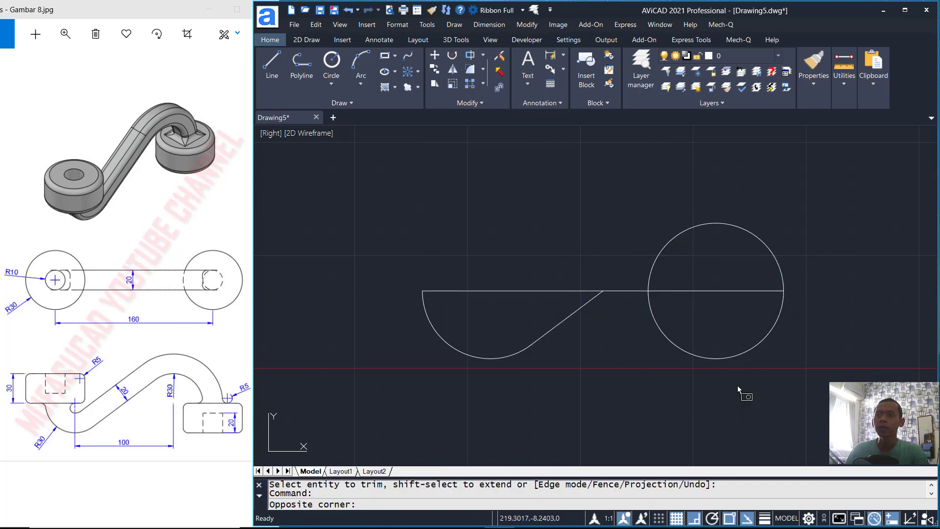
left_click(643, 217)
key("Delete")
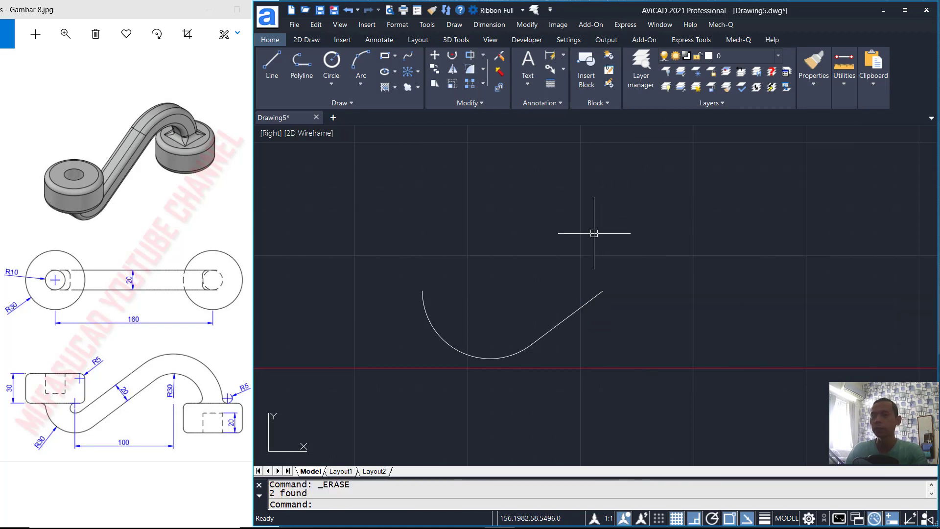
Offset the slanted line and the arc 20 units toward the inside of the bend
middle_click_drag(536, 285, 584, 282)
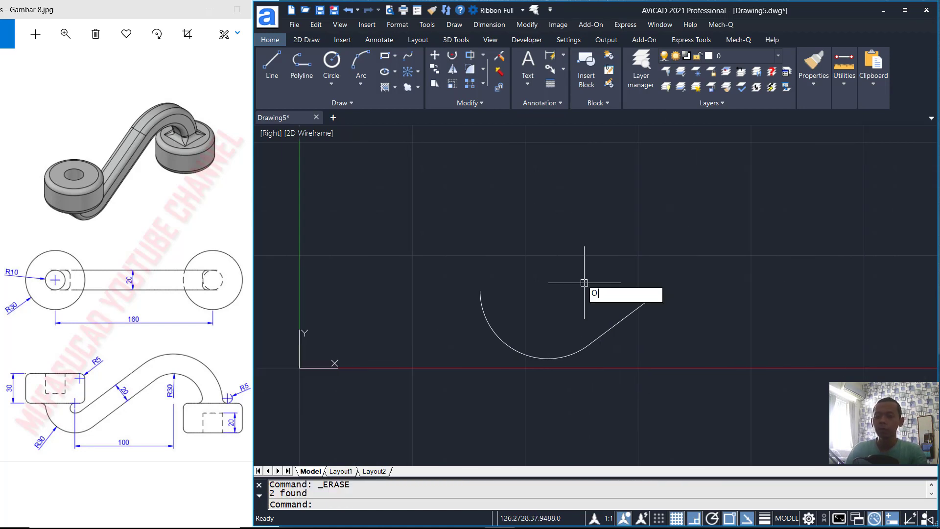
key("Return")
type("20")
key("Return")
left_click(626, 317)
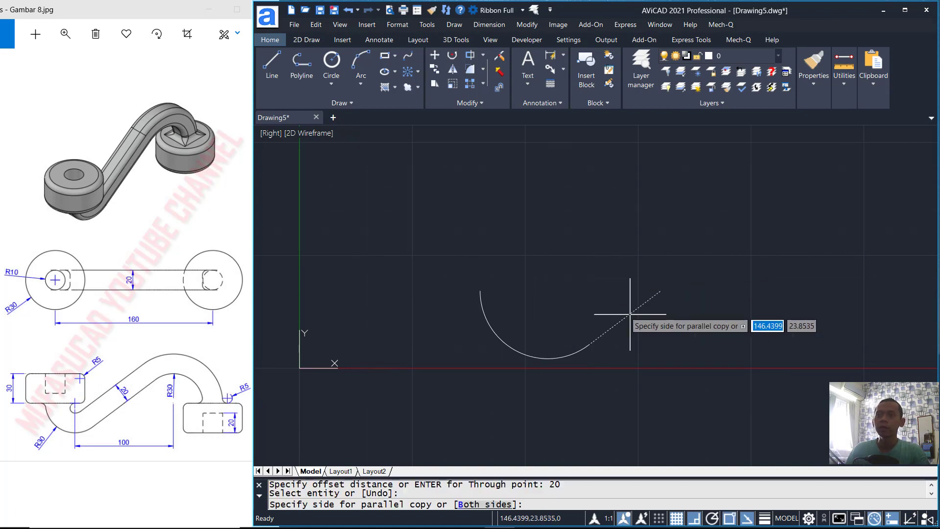
left_click(623, 278)
left_click(546, 357)
left_click(552, 320)
key("Return")
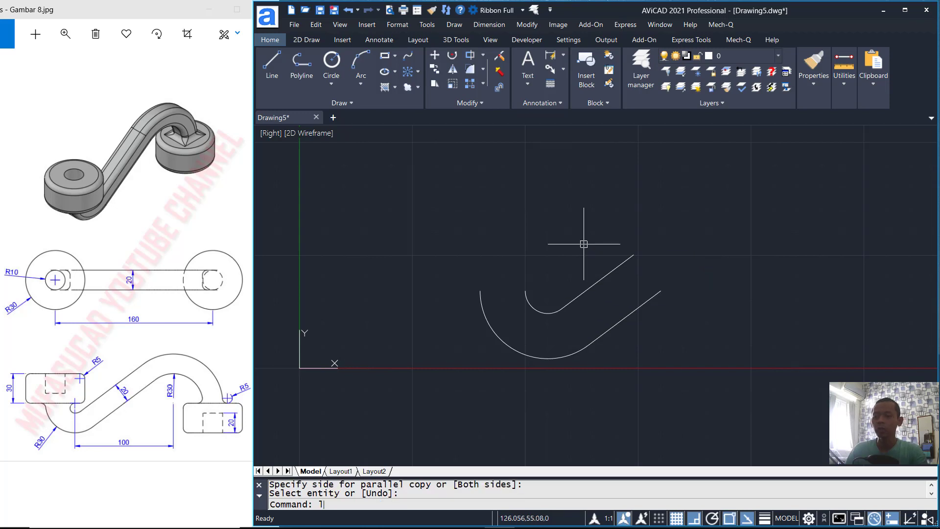
Close both open ends of the arm profile with straight lines between the inner and outer curve endpoints
type("l")
key("Return")
left_click(526, 291)
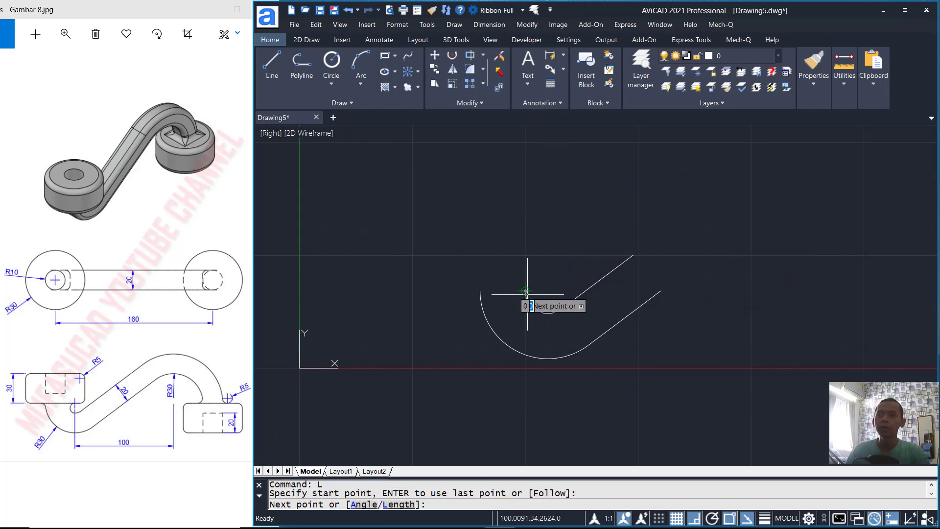
left_click(481, 291)
key("Return")
key("Return")
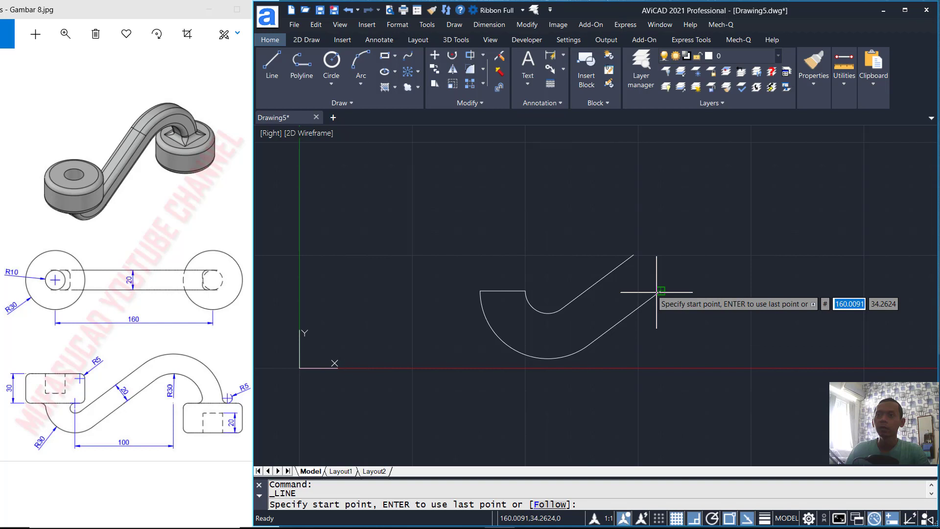
left_click(661, 291)
left_click(633, 256)
Join all lines and arcs of the arm profile into one closed polyline
key("Return")
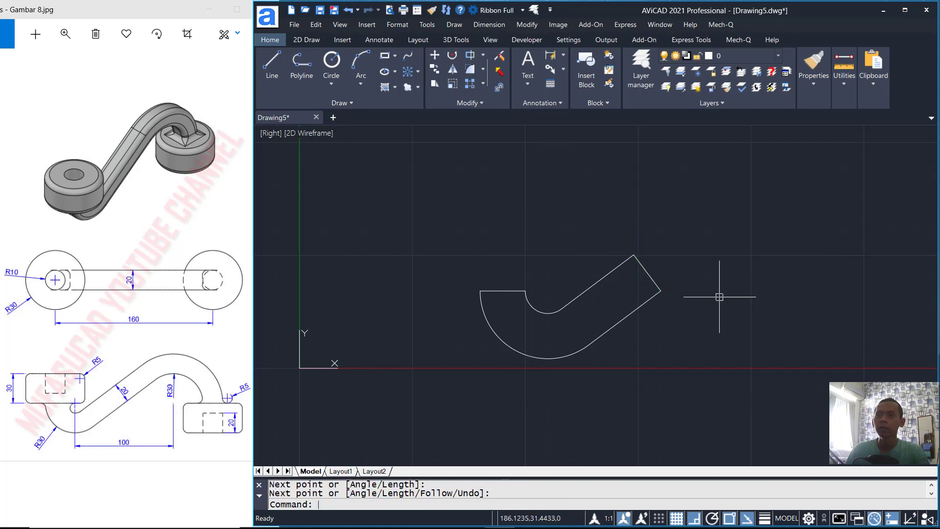
type("j")
key("Return")
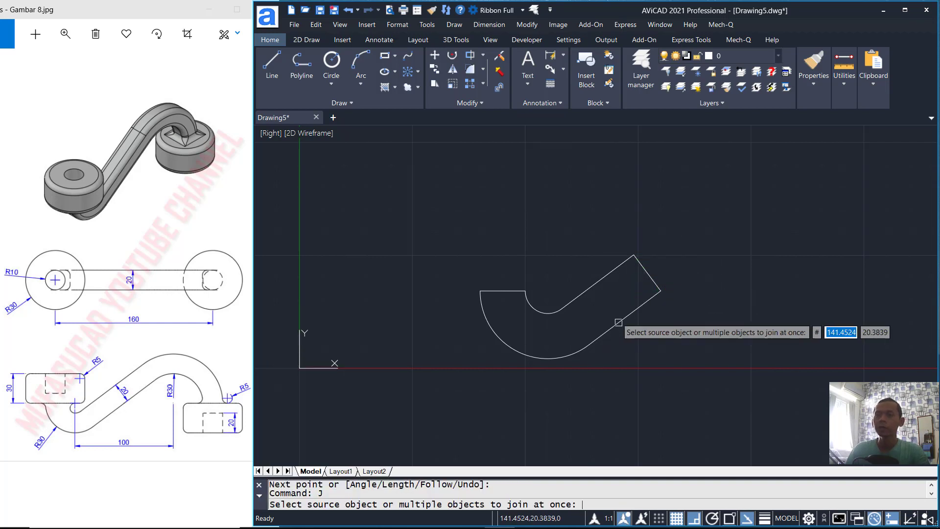
left_click(723, 218)
left_click(510, 394)
key("Return")
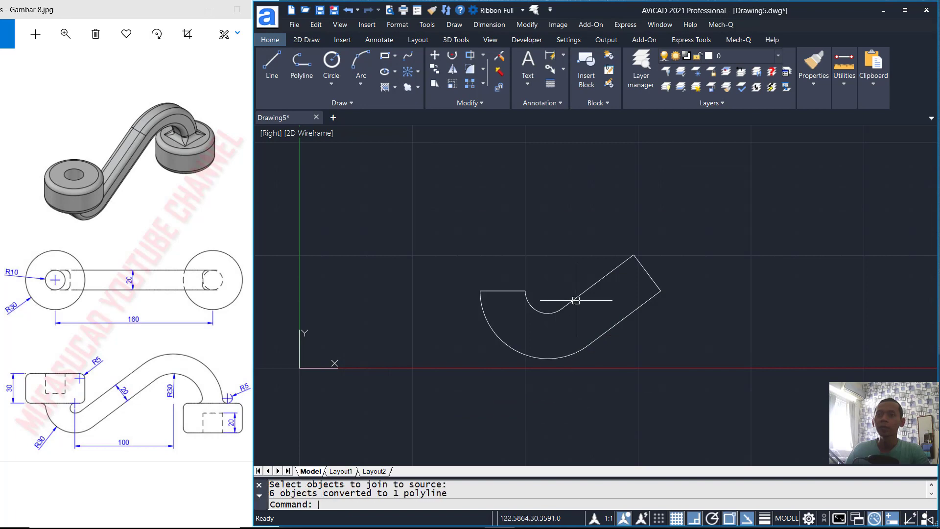
left_click(576, 298)
key("Escape")
Turn off the grid and extrude the closed arm profile to a height of 20
middle_click_drag(584, 341, 666, 330, "shift")
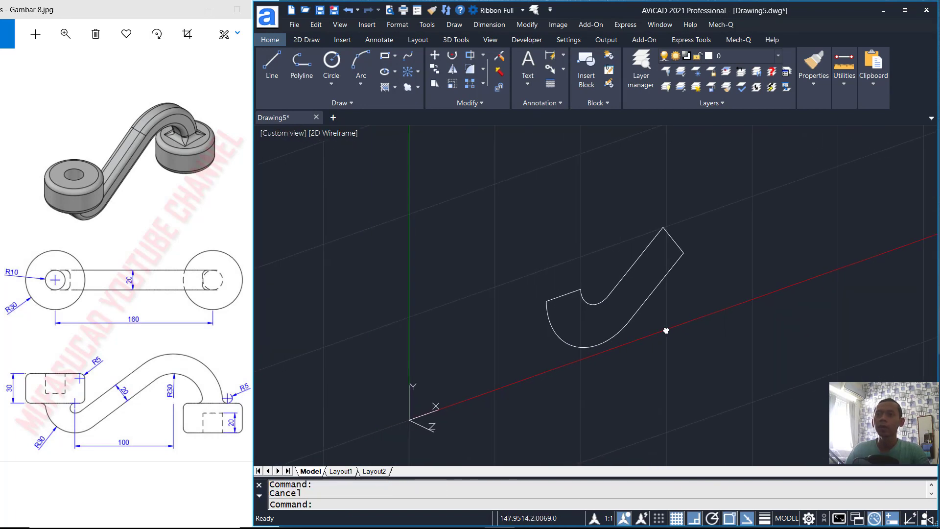
key("F7")
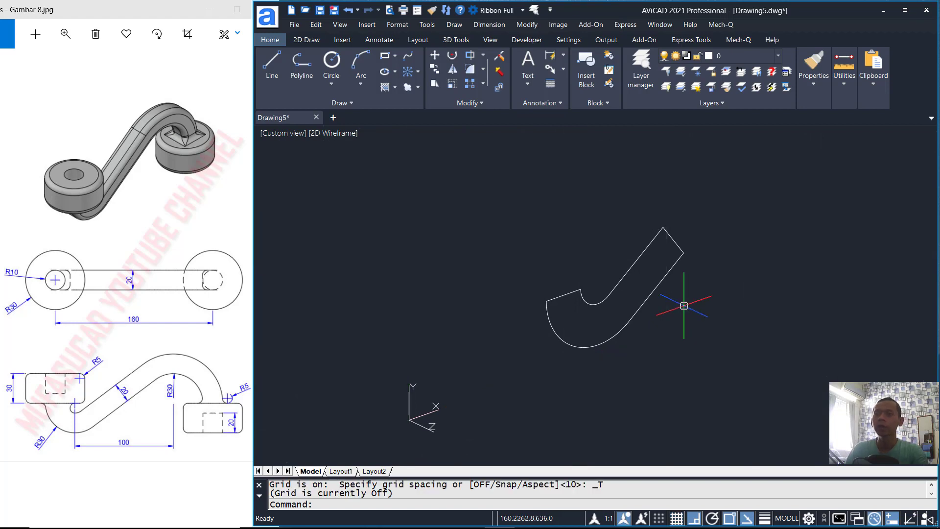
type("EXT")
key("Return")
left_click(665, 283)
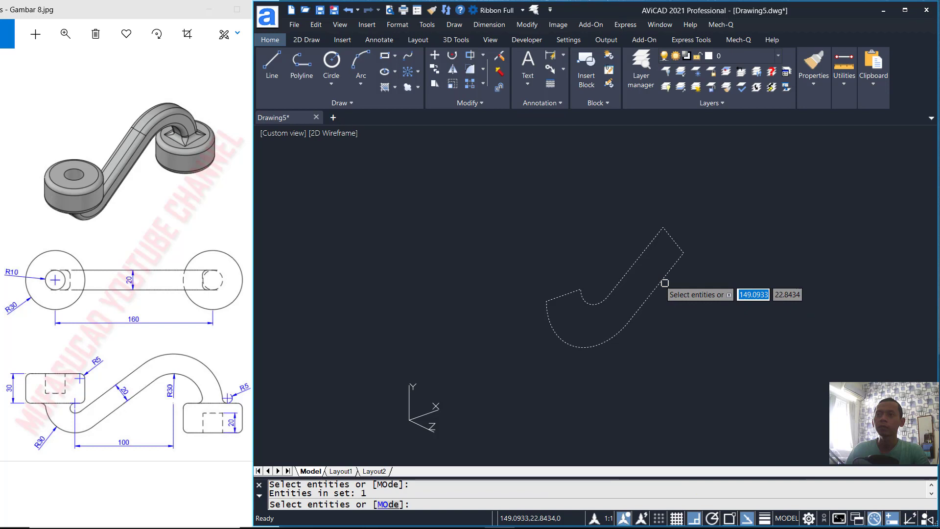
key("Return")
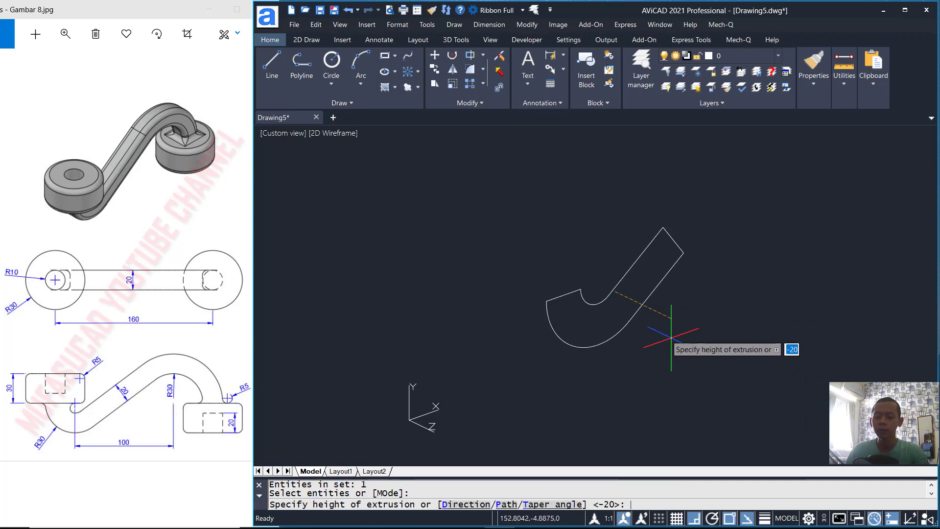
type("20")
key("Return")
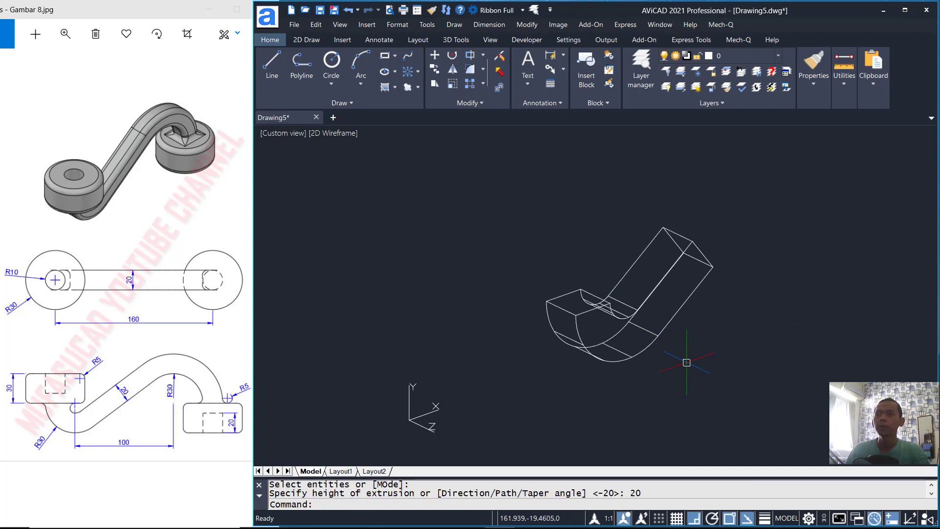
Set the top view plane and draw a radius 30 circle centred on the flat end face of the arm's curved end
left_click(292, 131)
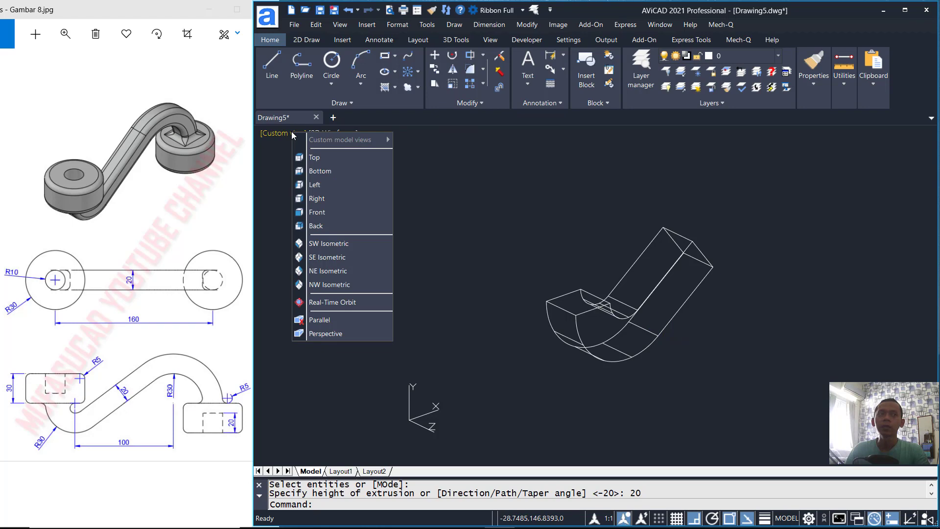
left_click(310, 156)
middle_click_drag(723, 353, 648, 286, "shift")
middle_click_drag(497, 264, 560, 258)
type("C")
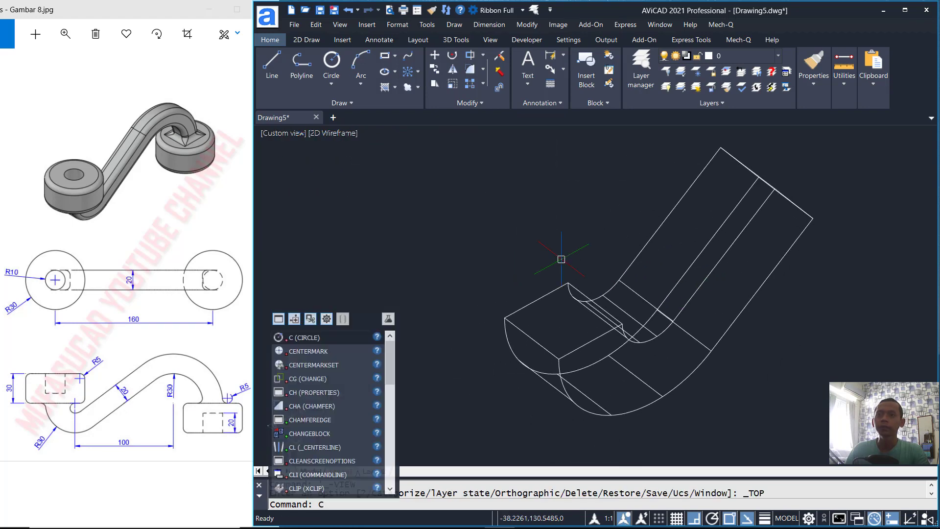
key("Return")
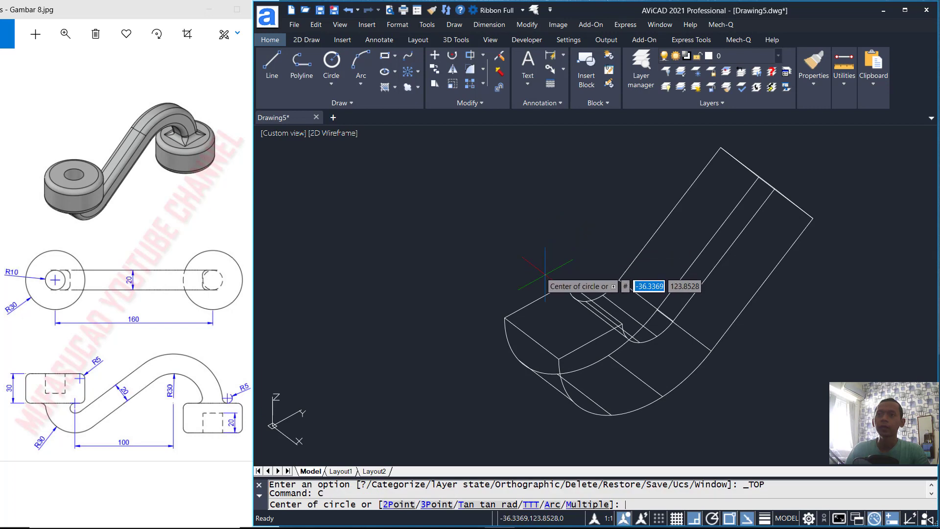
right_click(556, 237, "shift")
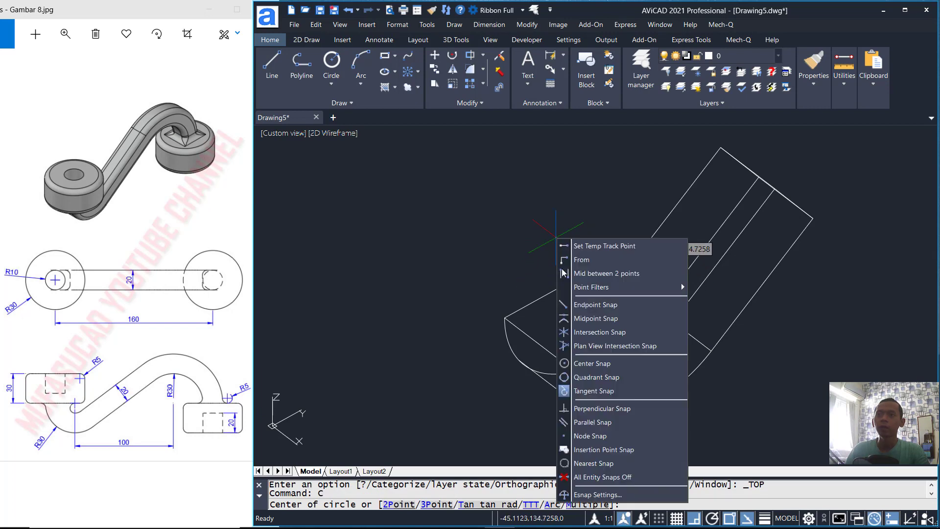
left_click(618, 273)
left_click(622, 325)
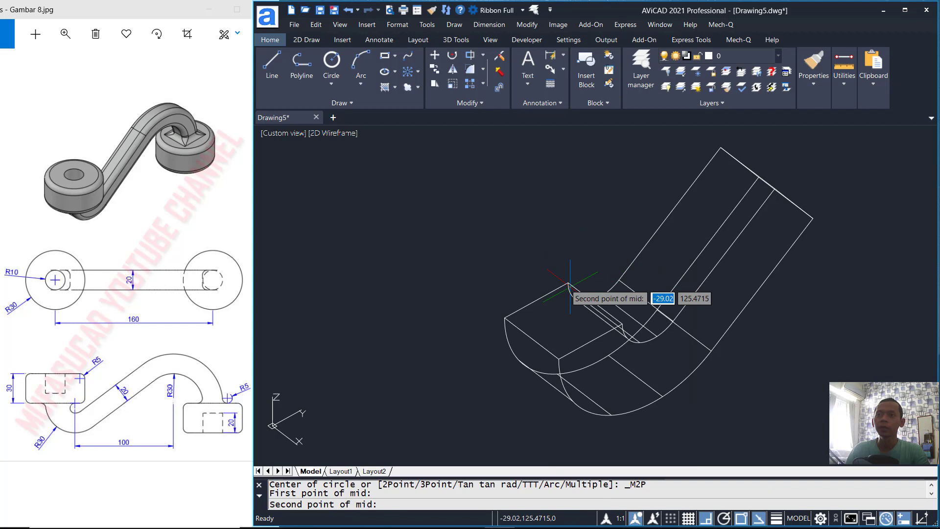
left_click(559, 359)
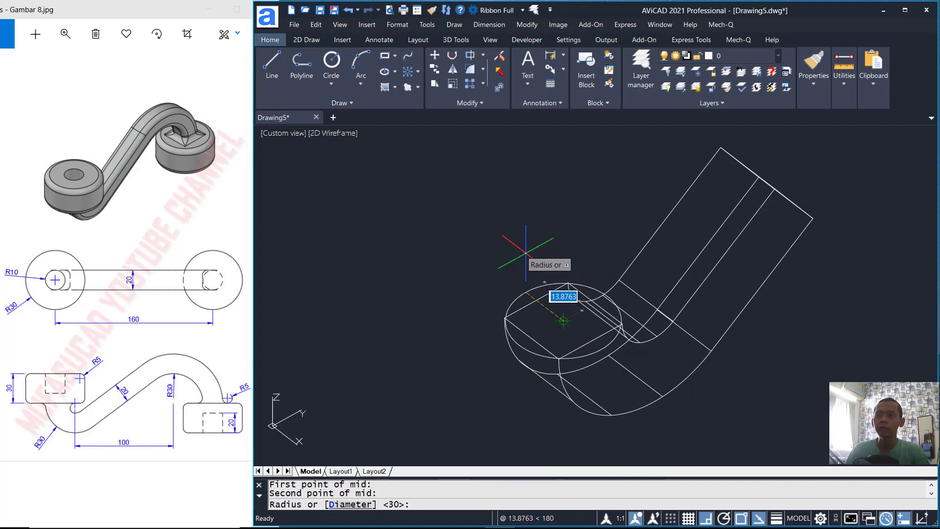
type("30")
key("Return")
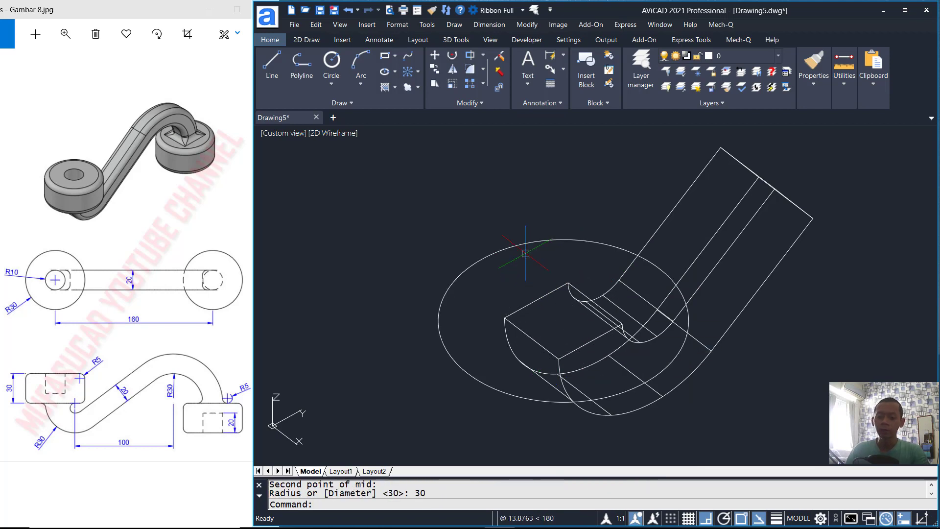
Extrude the radius 30 circle upward to a height of 30 to form the boss
key("Return")
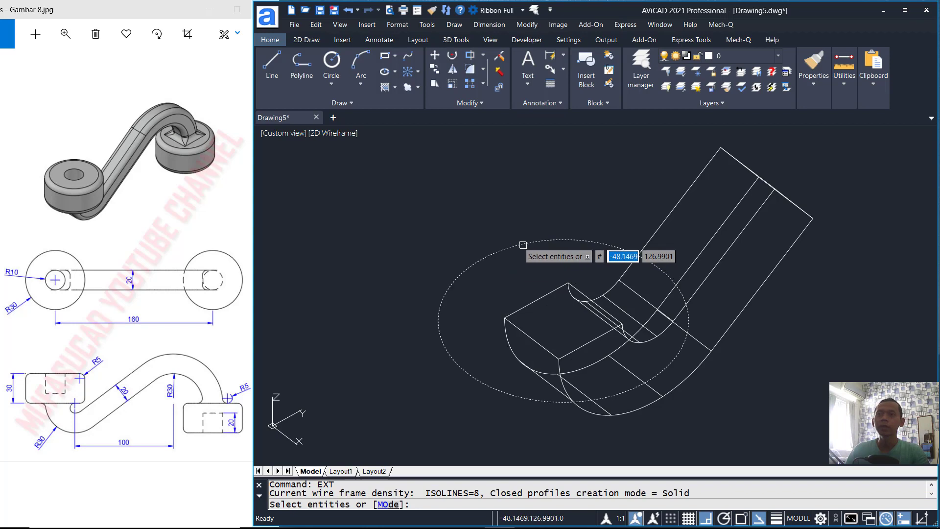
left_click(523, 245)
key("Return")
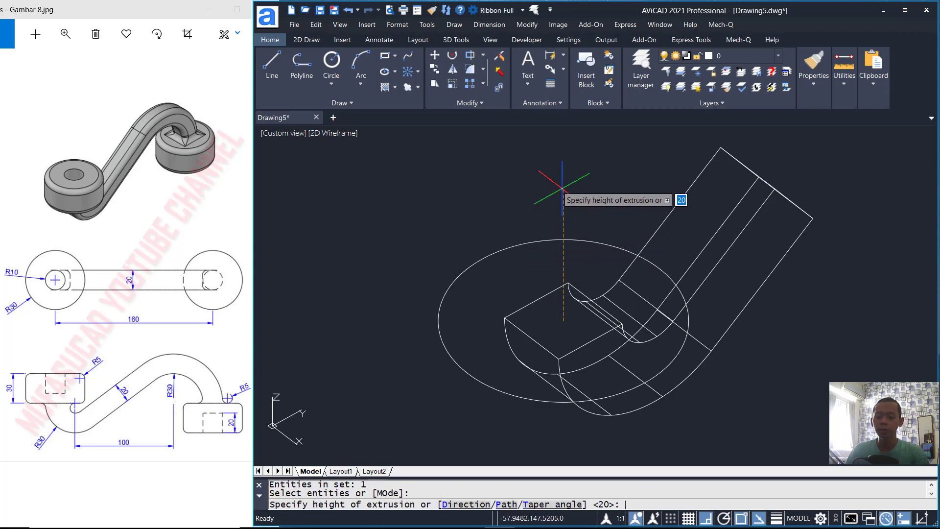
key("Return")
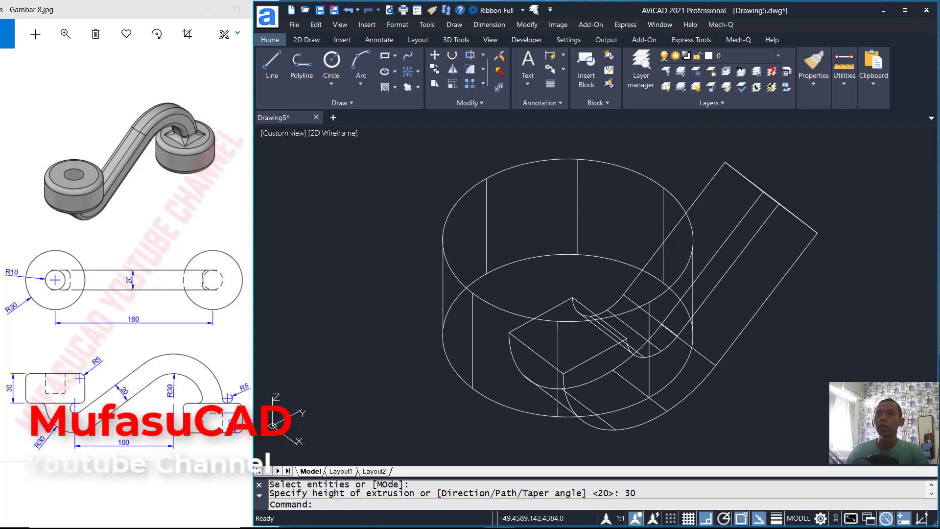
Draw a radius 10 circle centred on the upper face of the boss
type("c")
key("Return")
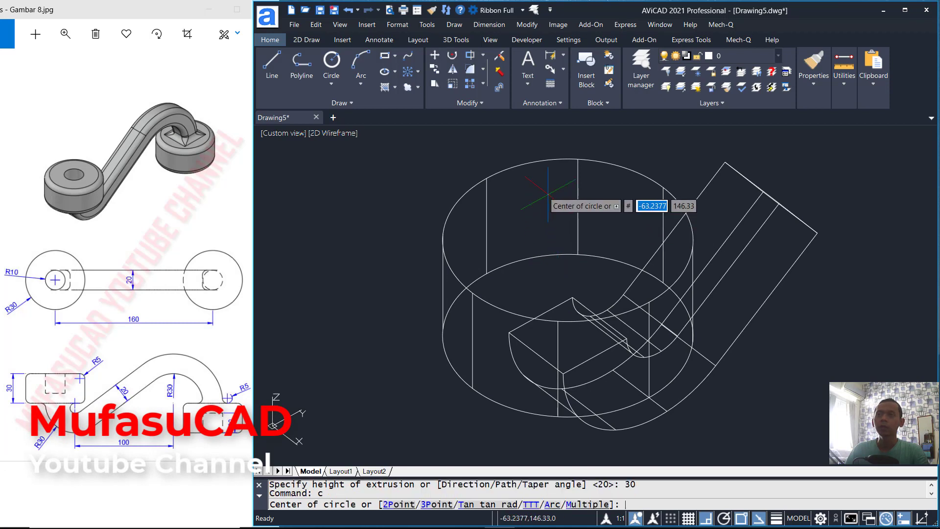
right_click(549, 196, "shift")
left_click(590, 320)
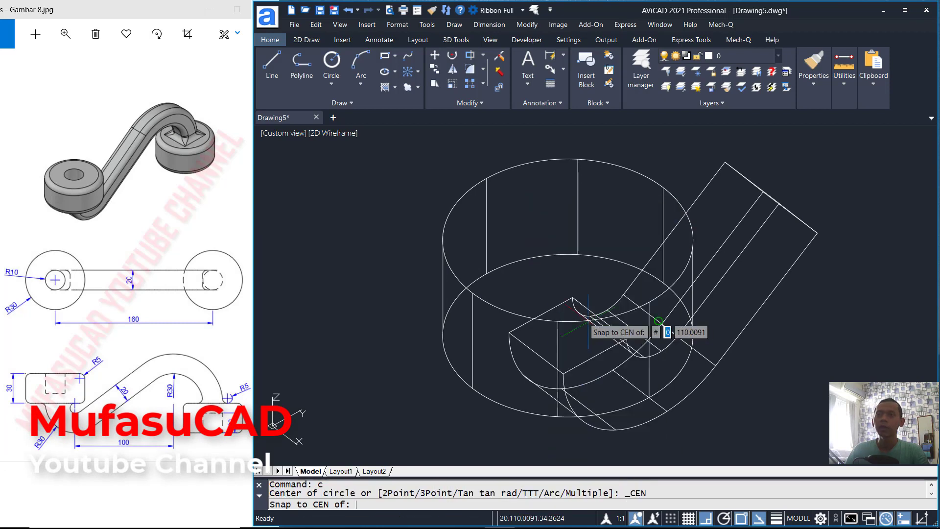
left_click(624, 163)
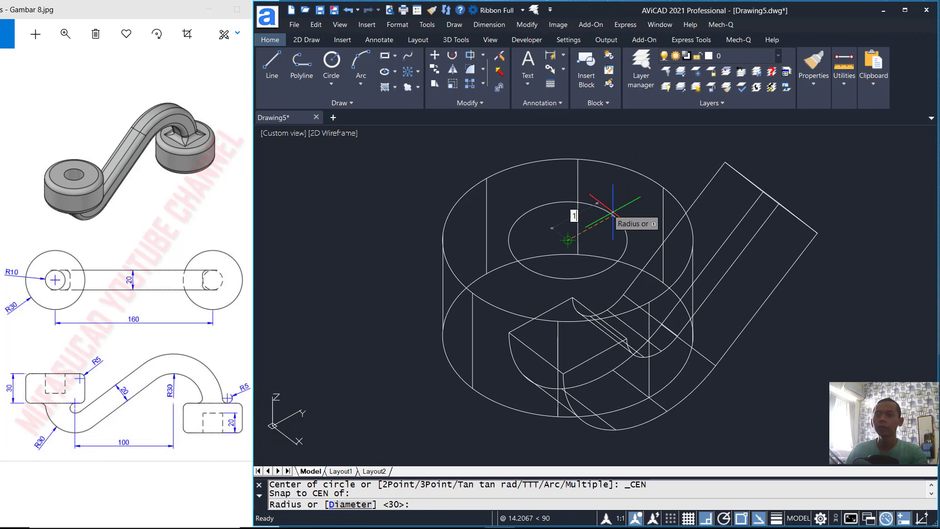
type("10")
key("Return")
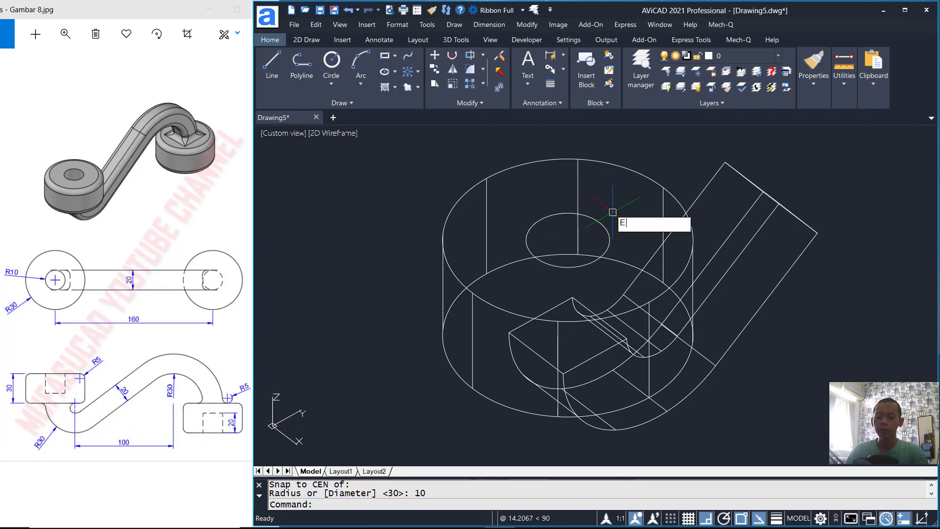
Extrude the radius 10 circle by -20 down into the boss
type("EXT")
key("Return")
left_click(608, 226)
key("Return")
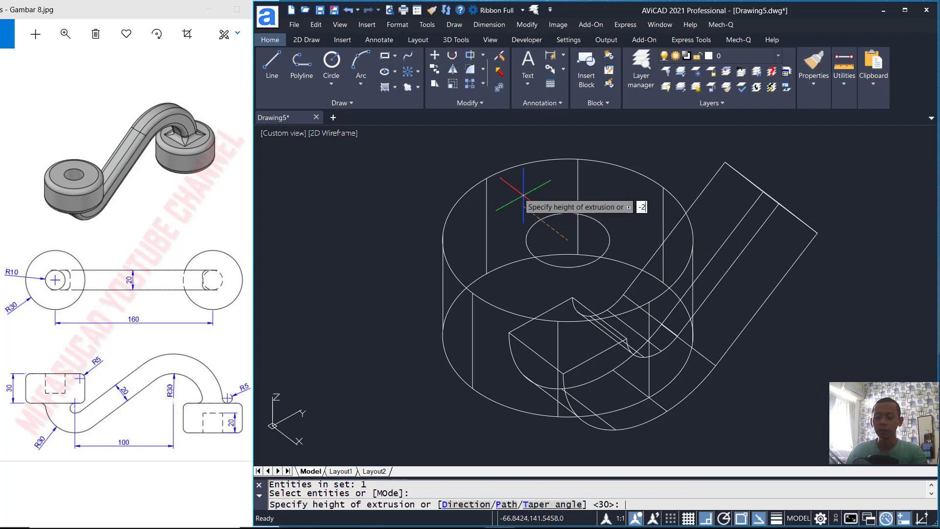
key("Return")
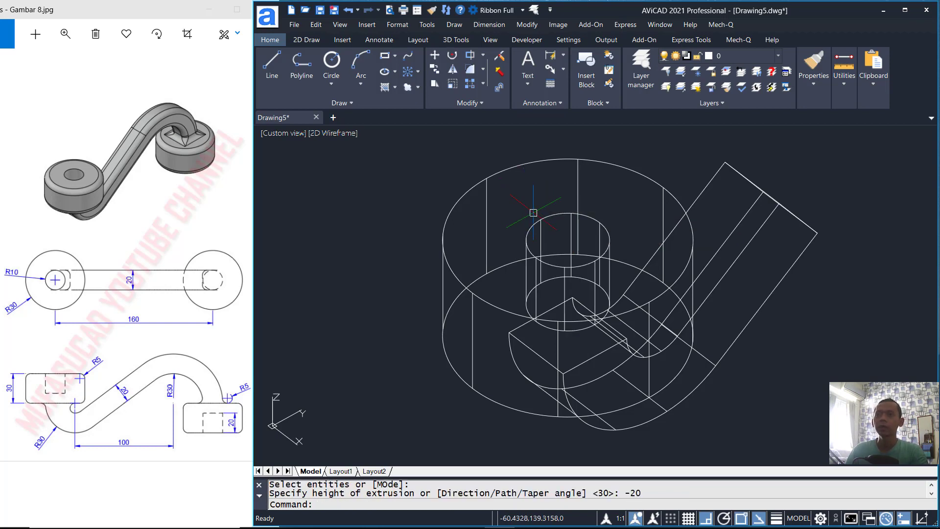
Subtract the small inner cylinder from the boss and arm solids to cut the blind hole
type("su")
key("Return")
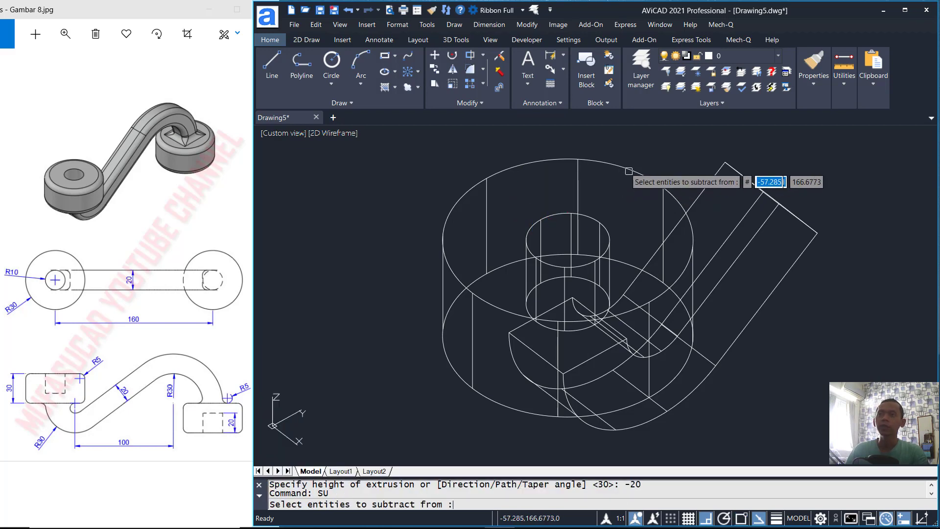
left_click(631, 169)
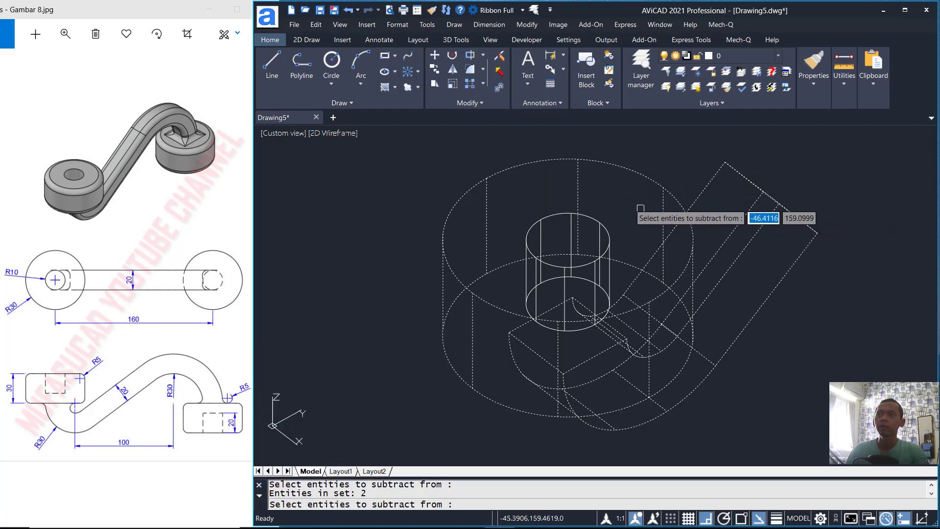
key("Return")
left_click(604, 227)
key("Return")
Set the fillet radius to 5 and fillet one edge where the arm's end meets the underside of the boss
middle_click_drag(738, 335, 727, 311, "shift")
type("f")
key("Return")
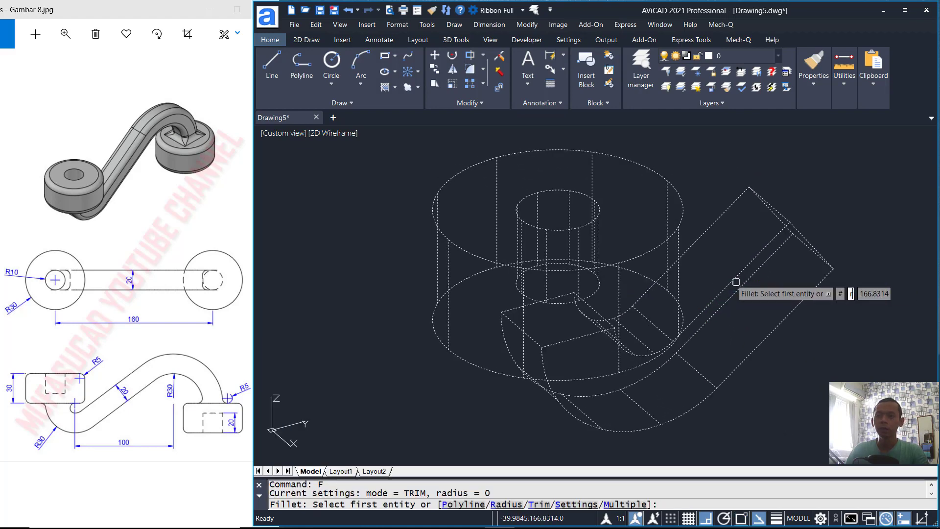
type("r")
key("Return")
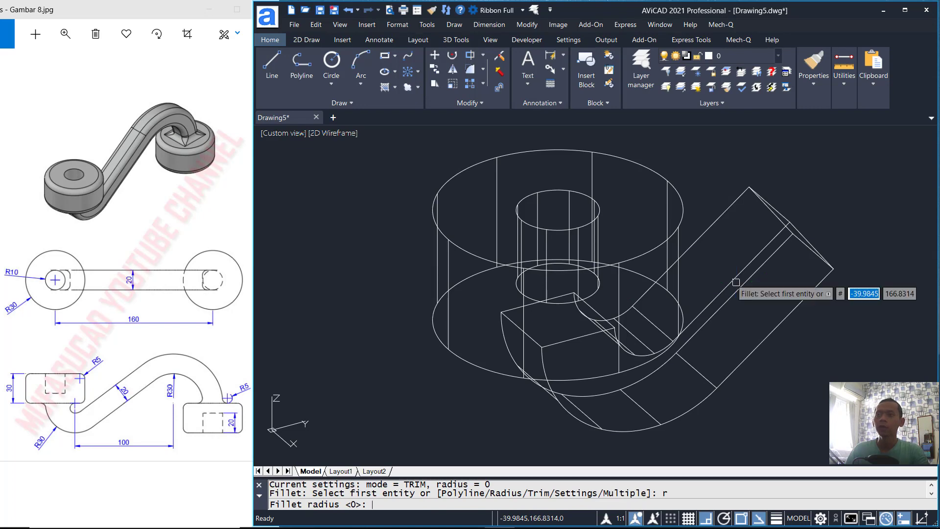
type("5")
key("Return")
type("r")
key("Return")
key("Return")
scroll(555, 329, "up", 3)
left_click(526, 348)
Fillet the other three edges where the arm's end meets the boss with radius 5
key("Return")
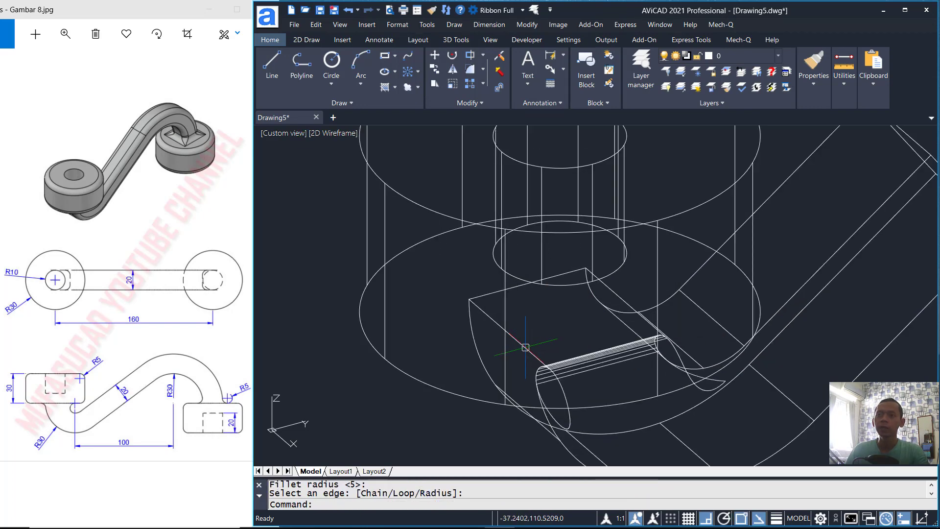
left_click(527, 347)
key("Return")
left_click(527, 347)
key("Return")
left_click(524, 285)
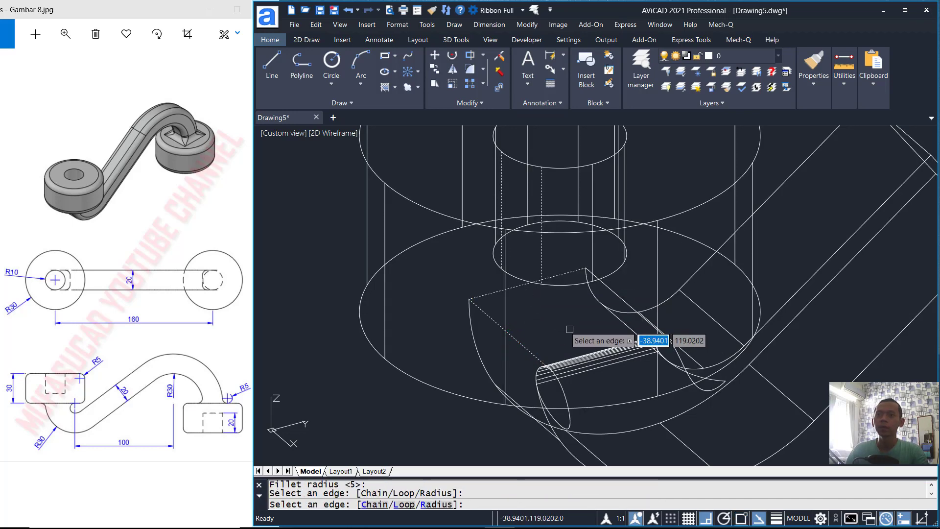
left_click(632, 309)
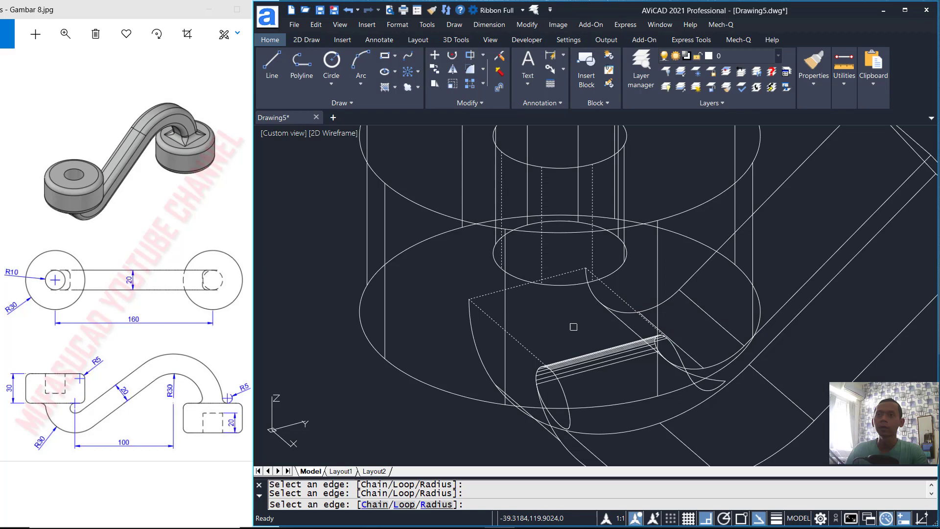
key("Return")
Fillet the outer edge on one side of the arm, along the bend and straight section, with radius 5
middle_click_drag(675, 367, 654, 300, "shift")
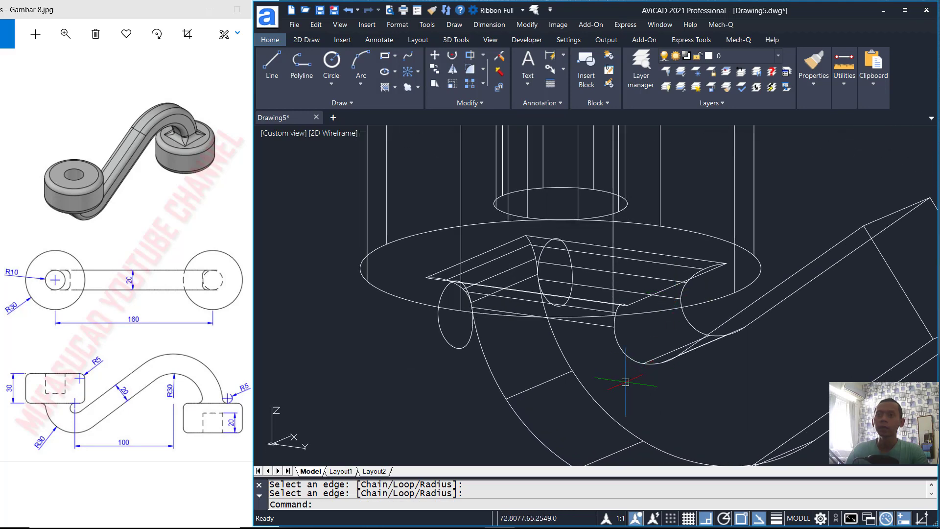
key("Return")
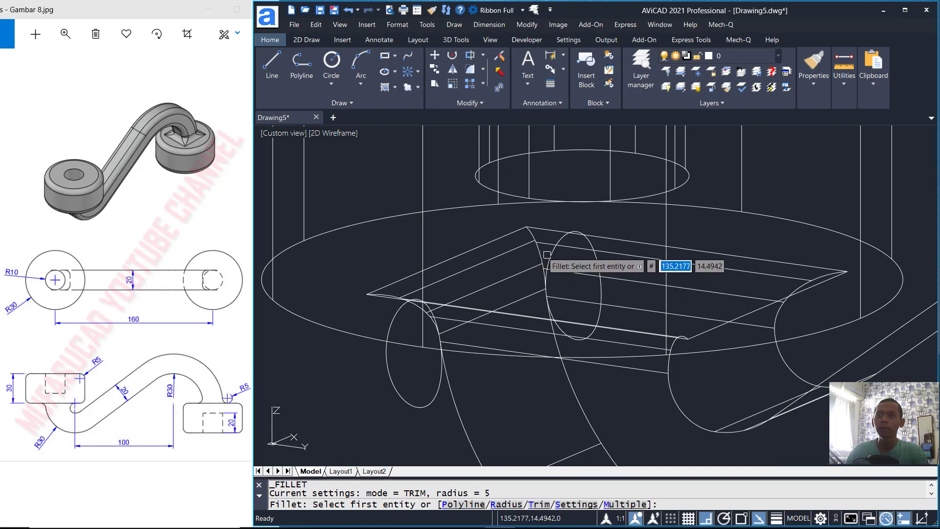
scroll(525, 250, "up", 2)
left_click(541, 252)
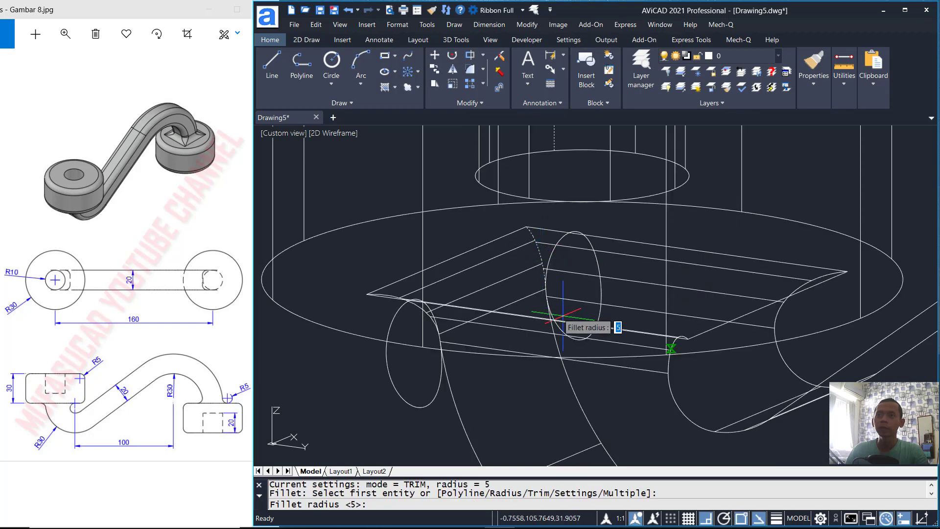
key("Return")
left_click(567, 378)
scroll(607, 379, "down", 2)
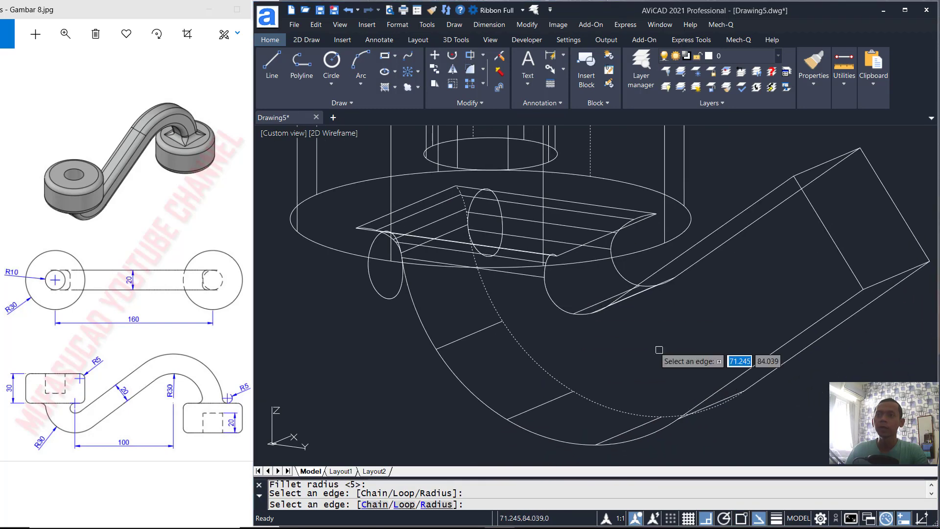
left_click(827, 334)
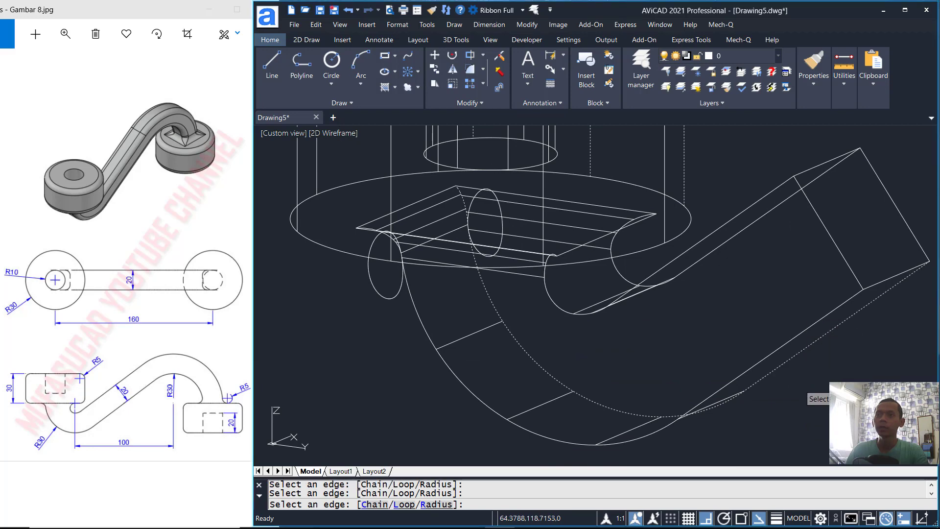
key("Return")
Fillet the inner edge on the same side of the arm, along the bend and straight section, with radius 5
key("Return")
scroll(644, 210, "up", 3)
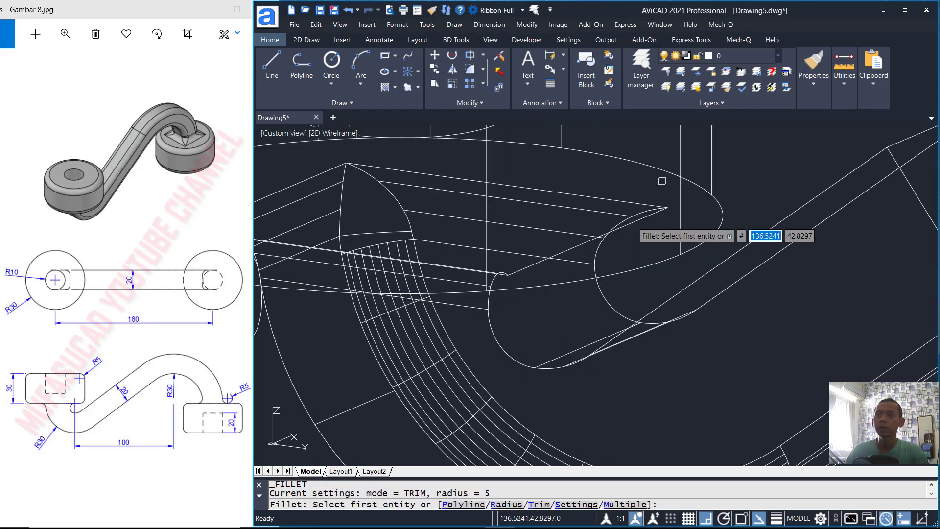
left_click(644, 210)
key("Return")
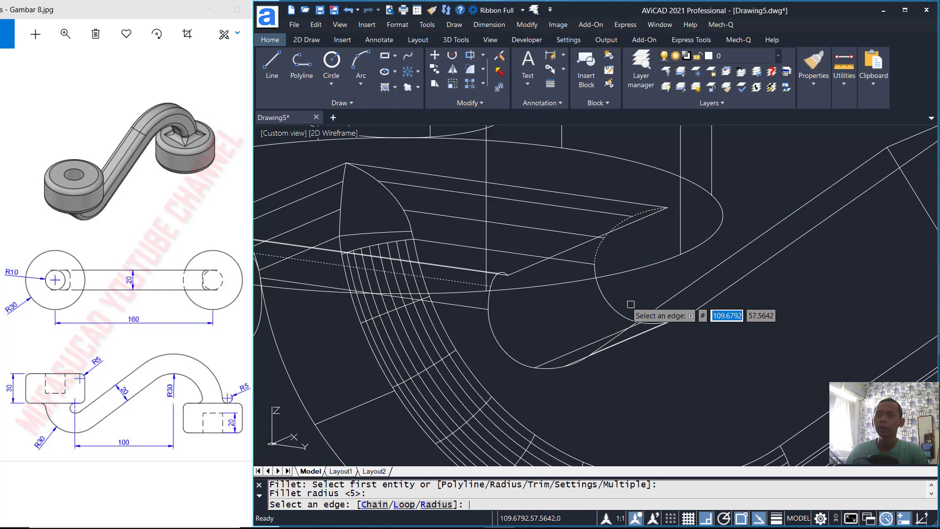
left_click(617, 312)
scroll(730, 313, "down", 3)
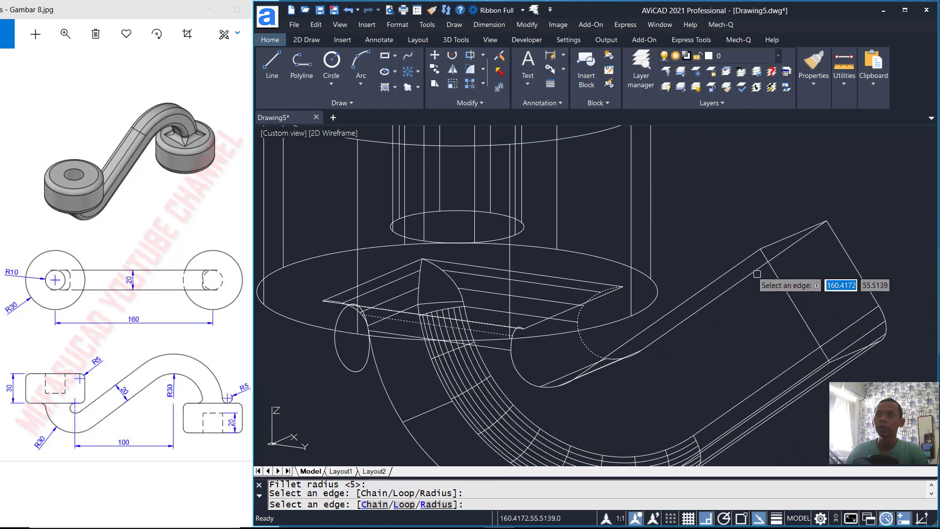
left_click(754, 272)
key("Return")
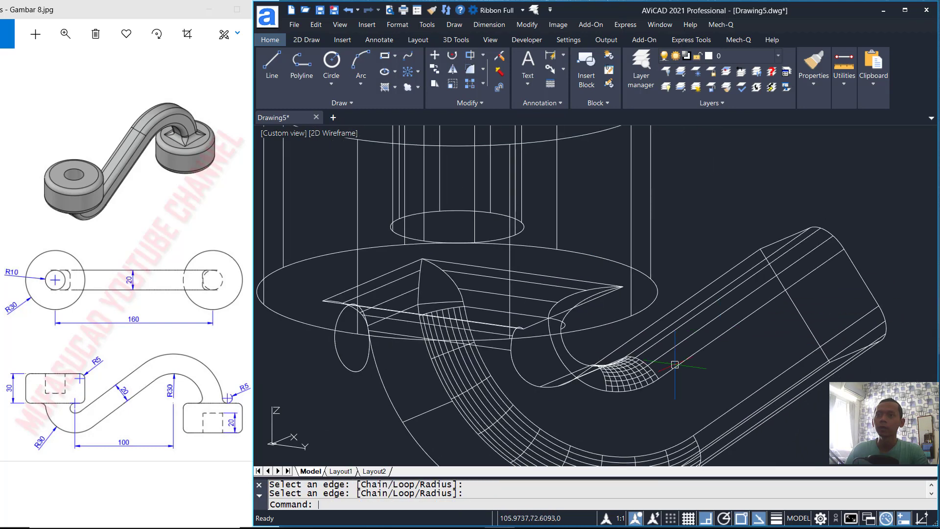
Fillet the outer edge on the other side of the arm and the boss's lower rim with radius 5
middle_click_drag(607, 376, 891, 321)
middle_click_drag(489, 380, 848, 327, "shift")
key("Return")
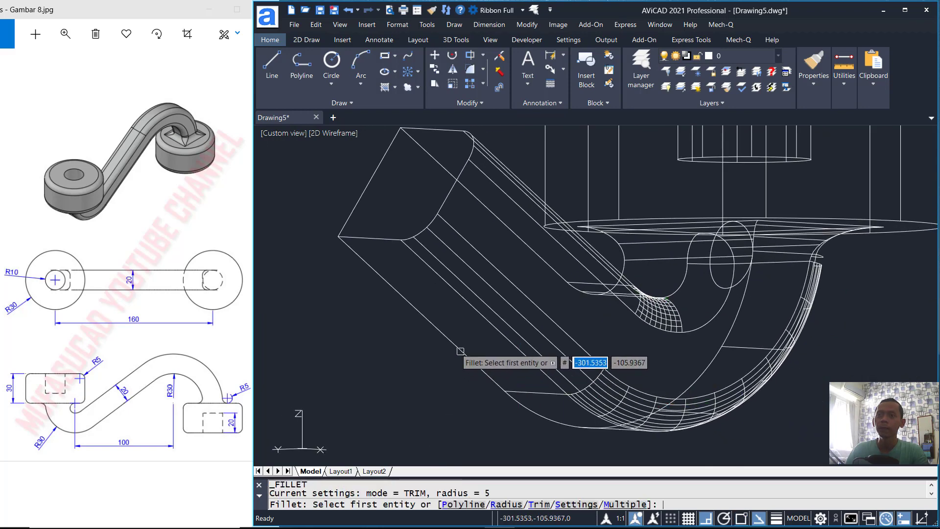
left_click(458, 349)
key("Return")
left_click(541, 418)
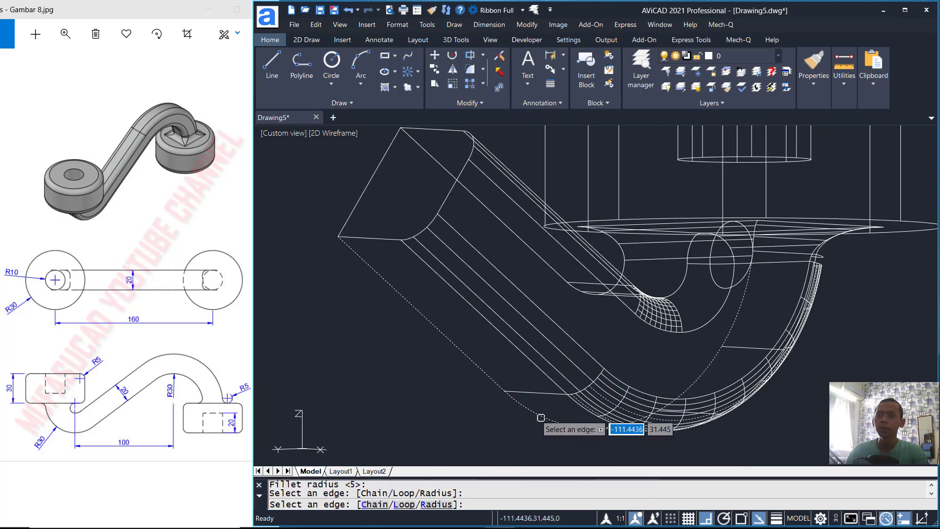
scroll(734, 241, "up", 5)
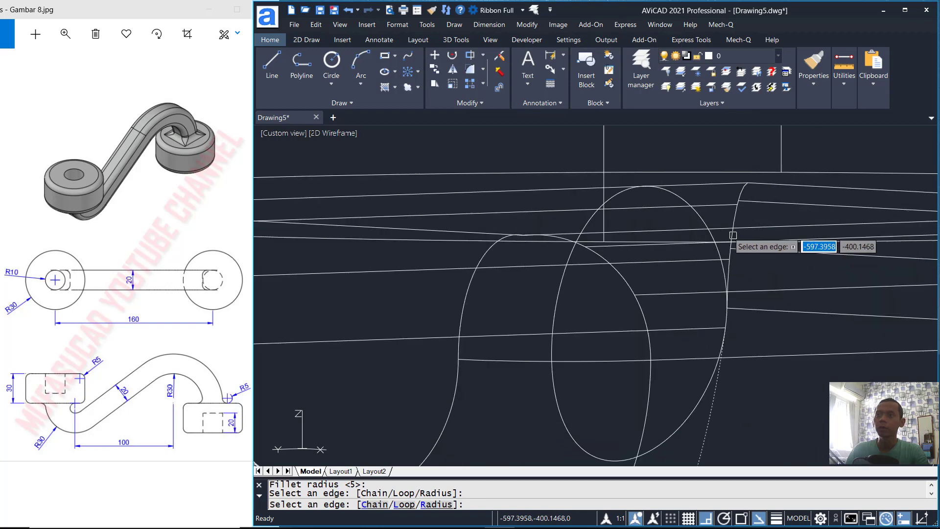
left_click(734, 235)
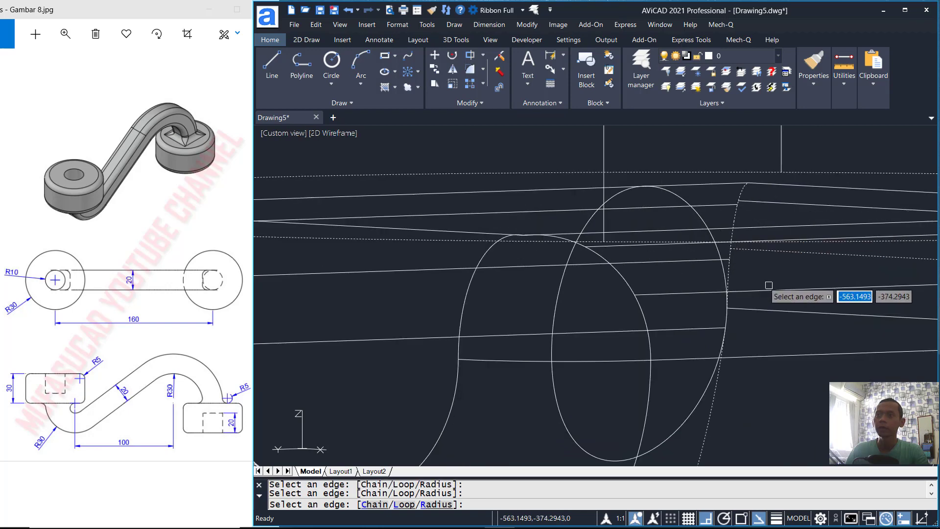
key("Return")
Fillet the remaining inner edge of the arm, along the bend and straight section, with radius 5
scroll(769, 285, "down", 5)
mouse_move(740, 326)
middle_mouse_down("shift")
mouse_move(754, 299)
mouse_move(808, 333)
mouse_move(745, 313)
middle_mouse_up("shift")
key("Return")
scroll(729, 316, "up", 3)
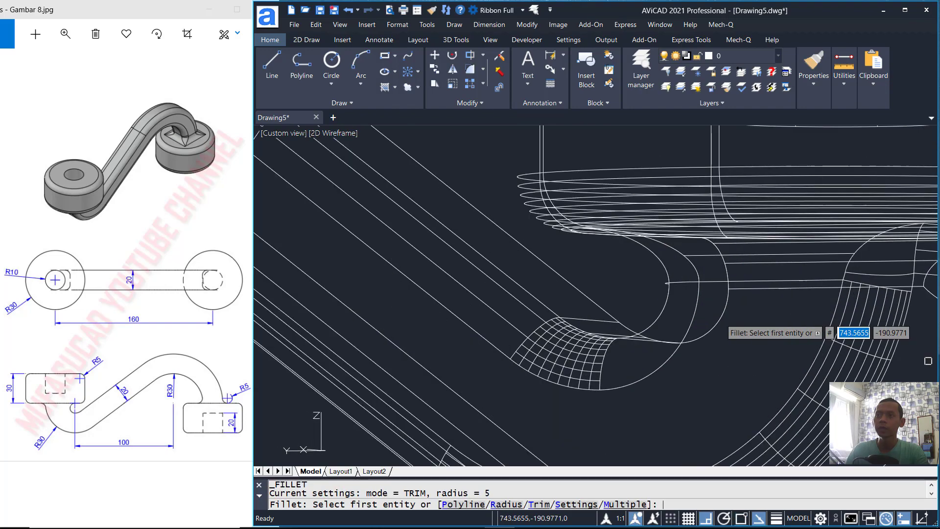
left_click(724, 310)
key("Return")
scroll(725, 274, "up", 3)
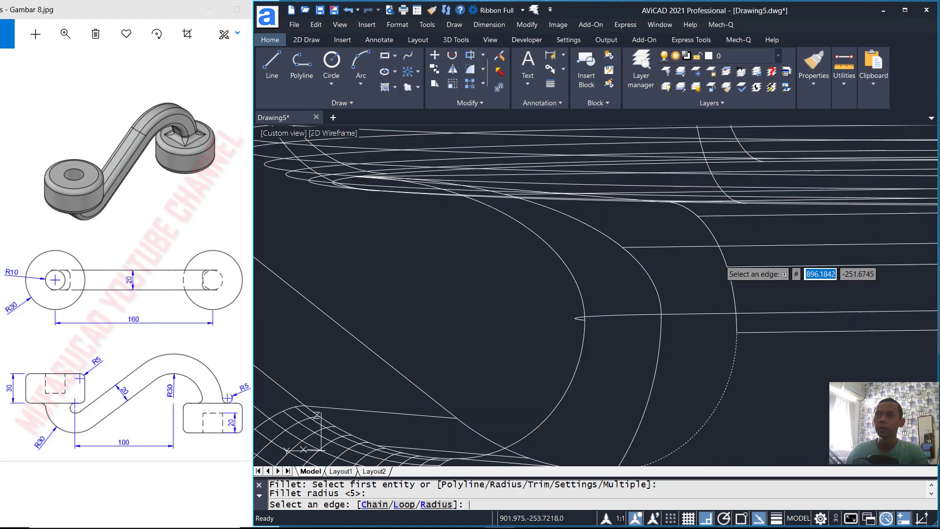
left_click(724, 259)
scroll(719, 274, "down", 2)
scroll(617, 310, "down", 2)
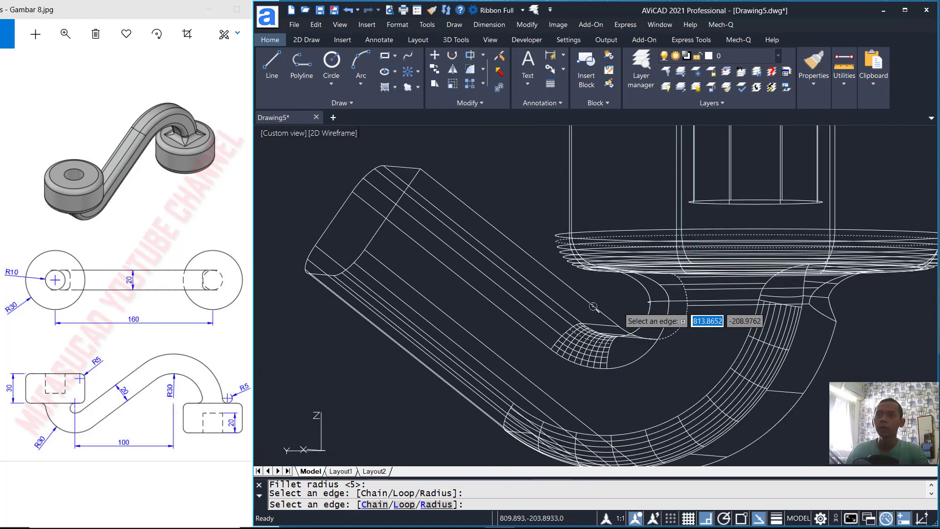
key("Return")
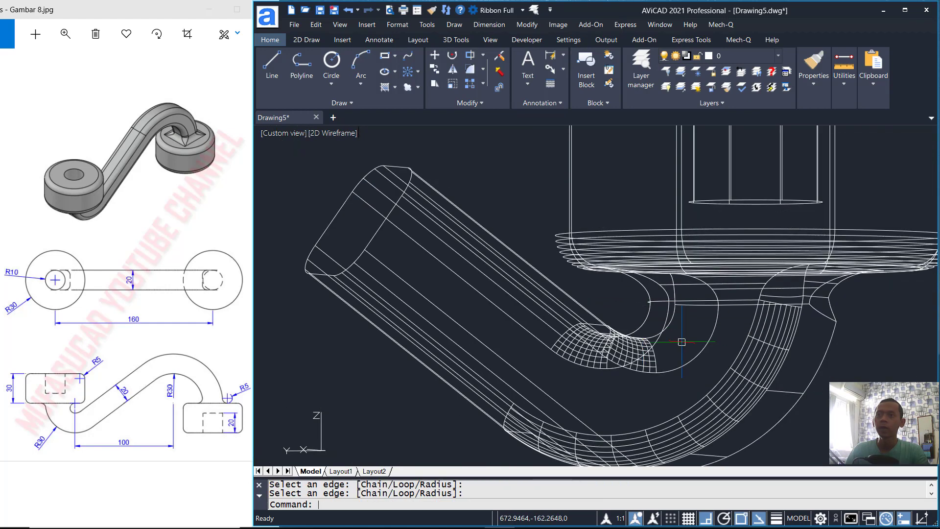
Fillet the upper outer rim of the boss with radius 5
scroll(684, 343, "down", 2)
middle_click_drag(808, 254, 808, 294, "shift")
middle_click_drag(857, 265, 858, 233, "shift")
key("Return")
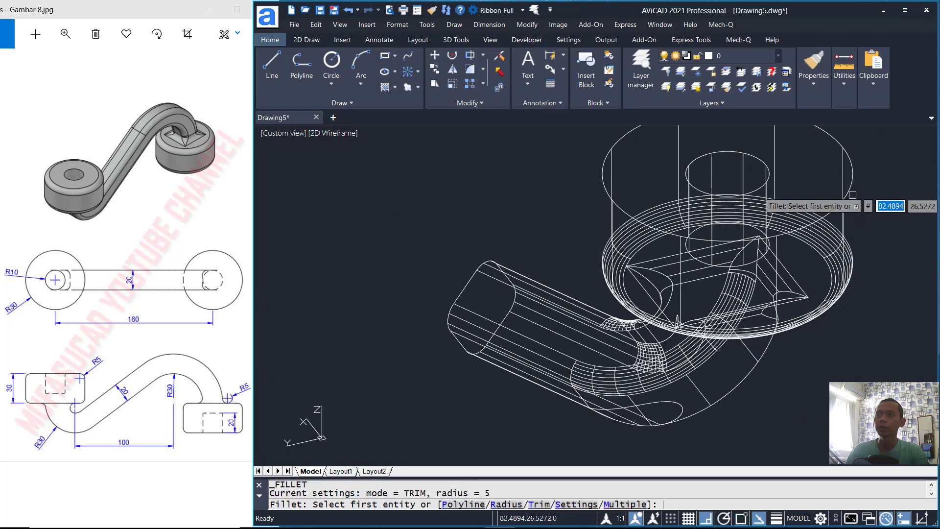
left_click(850, 185)
key("Return")
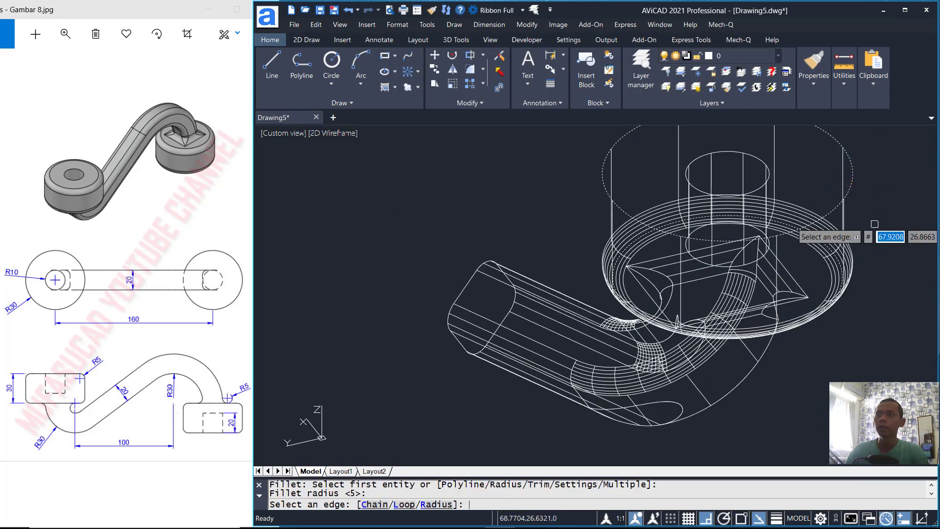
key("Return")
Inspect the arm's and boss's fillets from below in the Realistic visual style
left_click(328, 131)
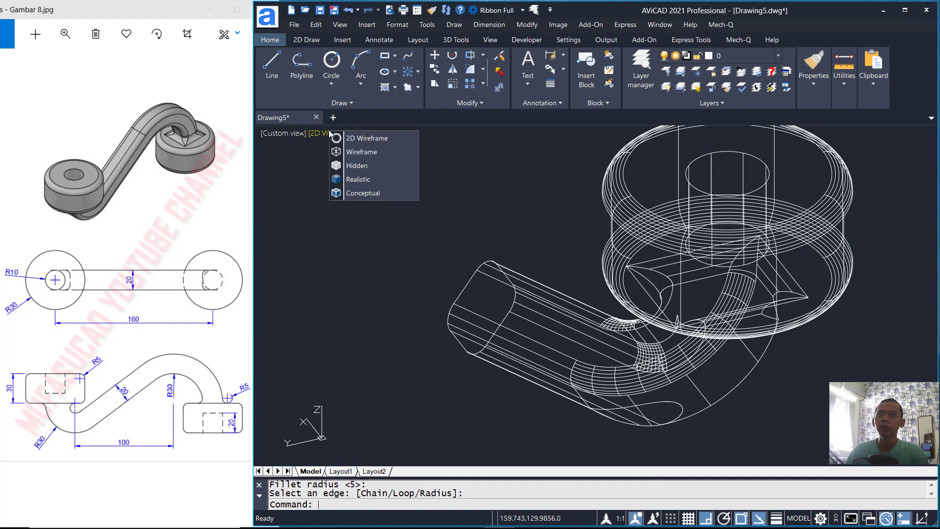
left_click(356, 178)
scroll(732, 296, "down", 2)
middle_click_drag(732, 296, 749, 211, "shift")
middle_click_drag(411, 201, 426, 203, "shift")
scroll(718, 321, "up", 2)
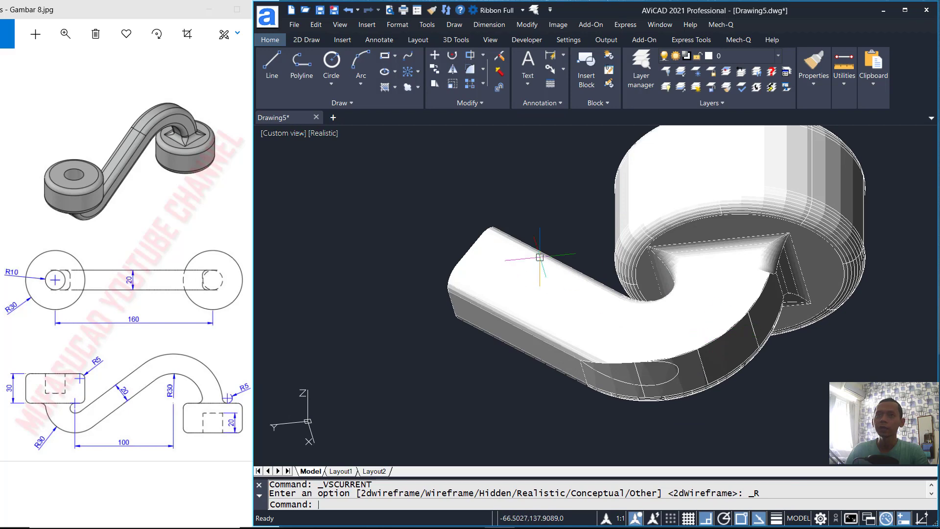
Return to the 2D Wireframe style and fillet the remaining sharp outer edge of the arm's bend with radius 5
left_click(324, 134)
left_click(357, 139)
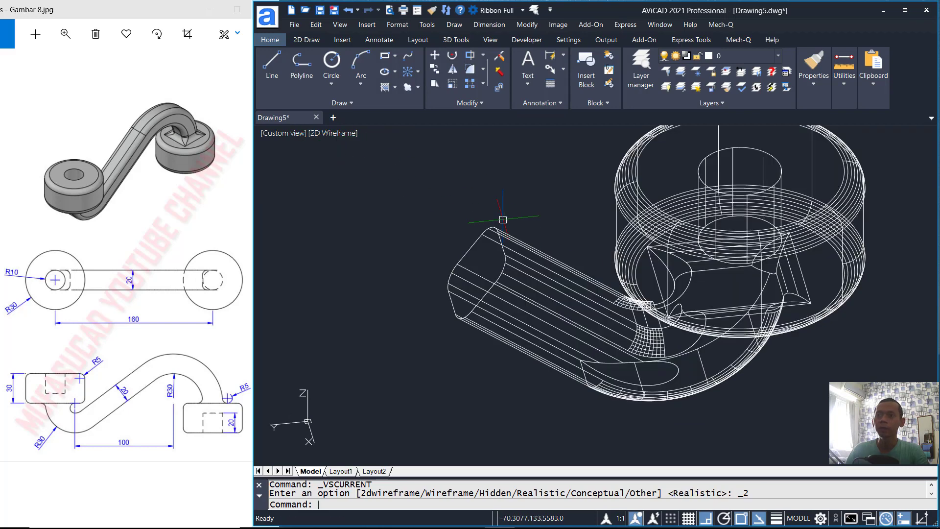
type("F")
key("Return")
scroll(706, 343, "up", 4)
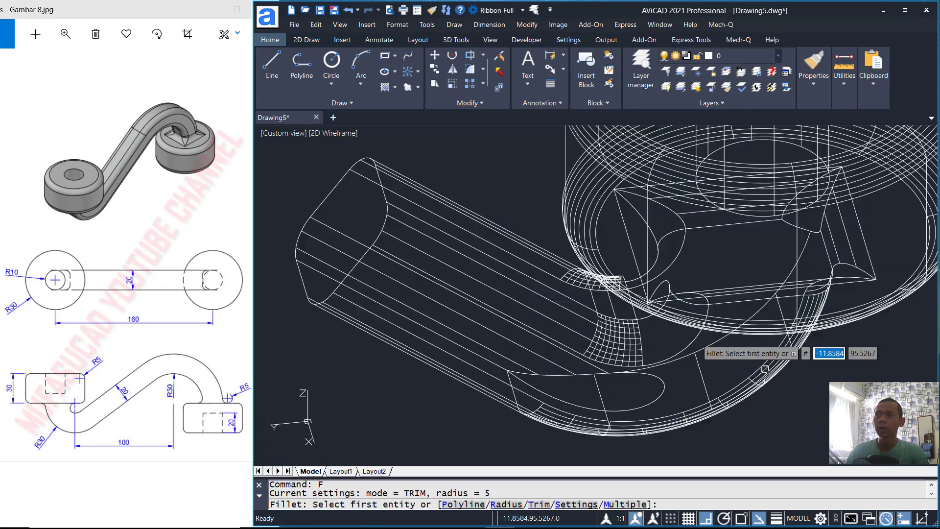
left_click(737, 367)
key("Return")
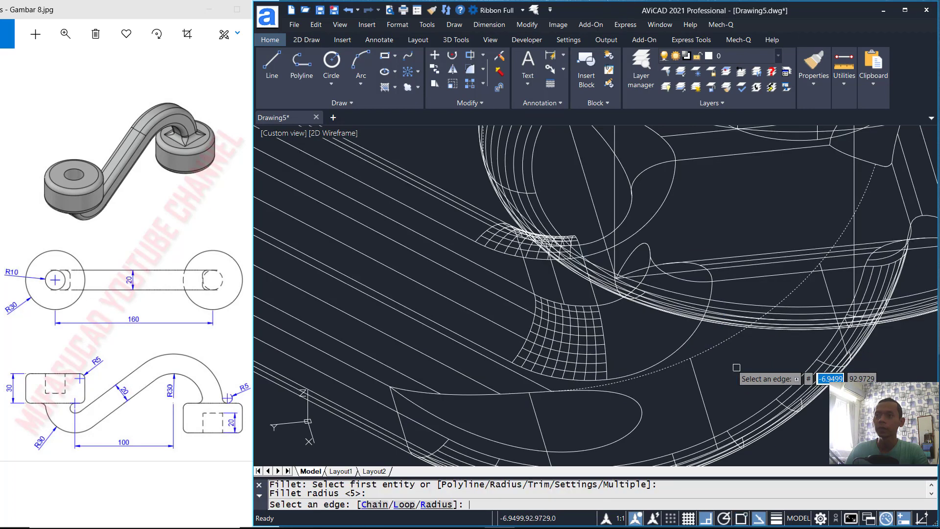
key("Return")
Examine the filleted half of the crank arm from several directions in the Conceptual visual style
scroll(737, 367, "down", 5)
left_click(342, 130)
left_click(371, 194)
mouse_move(696, 317)
middle_mouse_down("shift")
mouse_move(696, 303)
mouse_move(803, 308)
mouse_move(791, 321)
middle_mouse_up("shift")
middle_click_drag(657, 277, 730, 300, "shift")
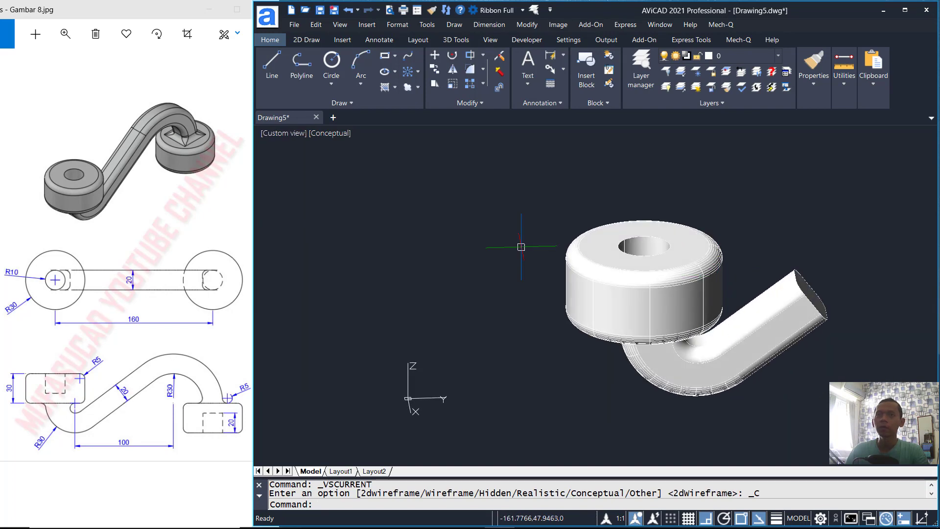
Set the visual style to 2D Wireframe and show the model in the Right view
left_click(324, 133)
left_click(352, 145)
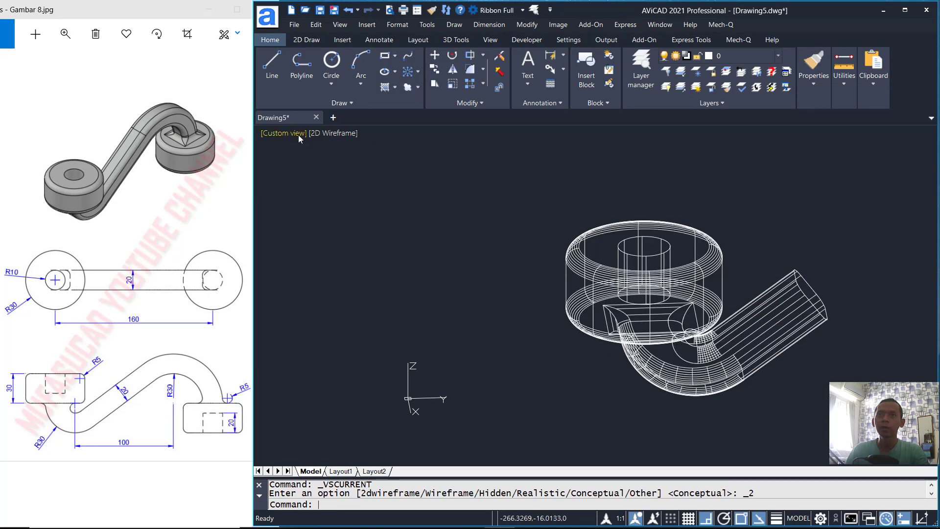
left_click(293, 134)
left_click(328, 201)
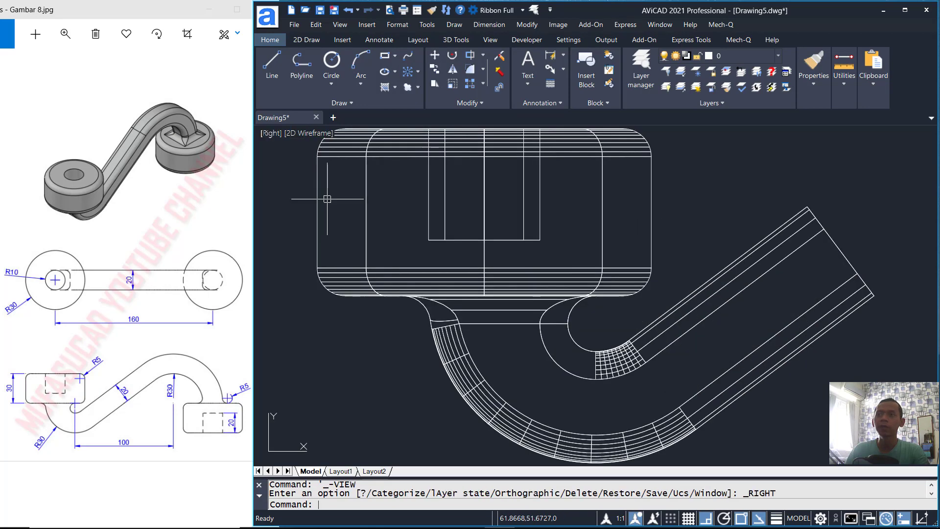
scroll(654, 274, "down", 3)
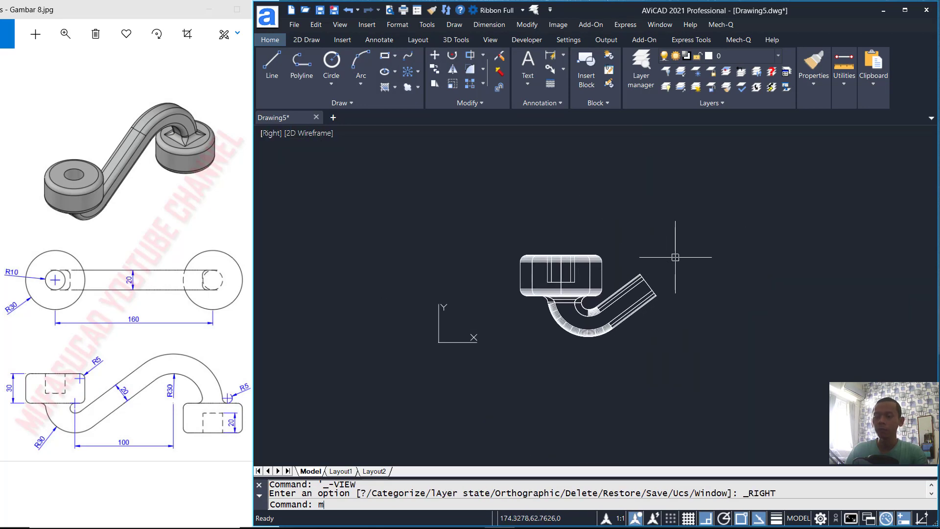
Mirror the half crank arm across a vertical line beyond its open end, keeping the original
type("i")
key("Return")
left_click(668, 245)
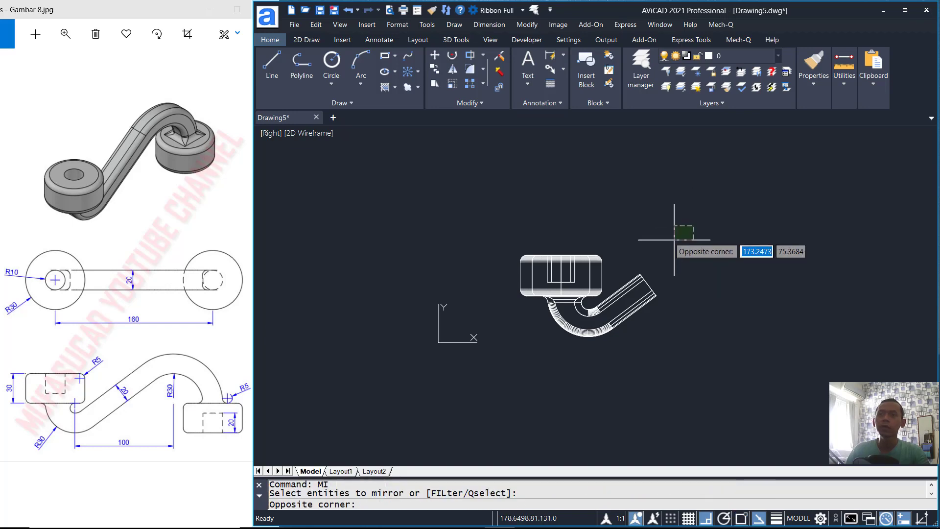
left_click(632, 314)
key("Return")
left_click(683, 291)
left_click(696, 225)
key("Return")
Mirror the copied half across a horizontal line above it, deleting the source entity
key("Return")
left_click(804, 257)
key("Return")
left_click(712, 216)
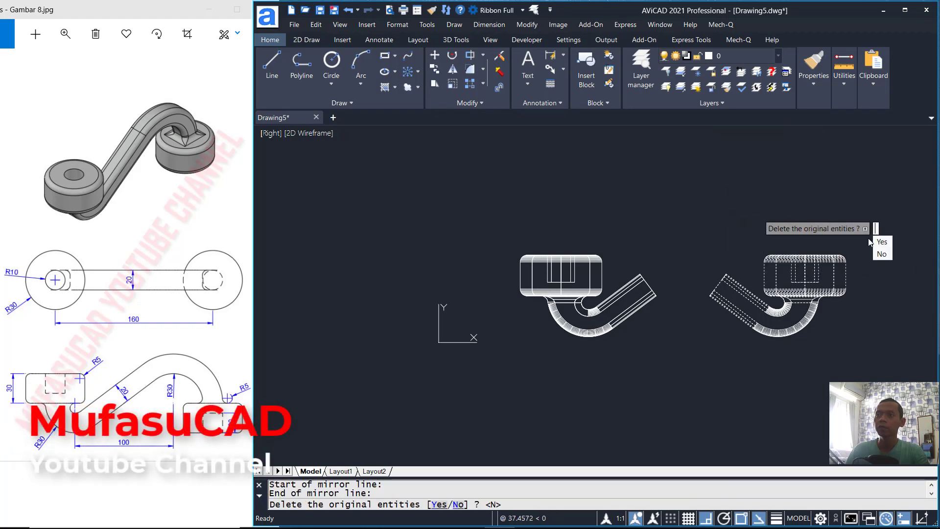
left_click(881, 243)
middle_click_drag(879, 241, 697, 246, "shift")
type("m")
key("Return")
left_click(754, 183)
key("Return")
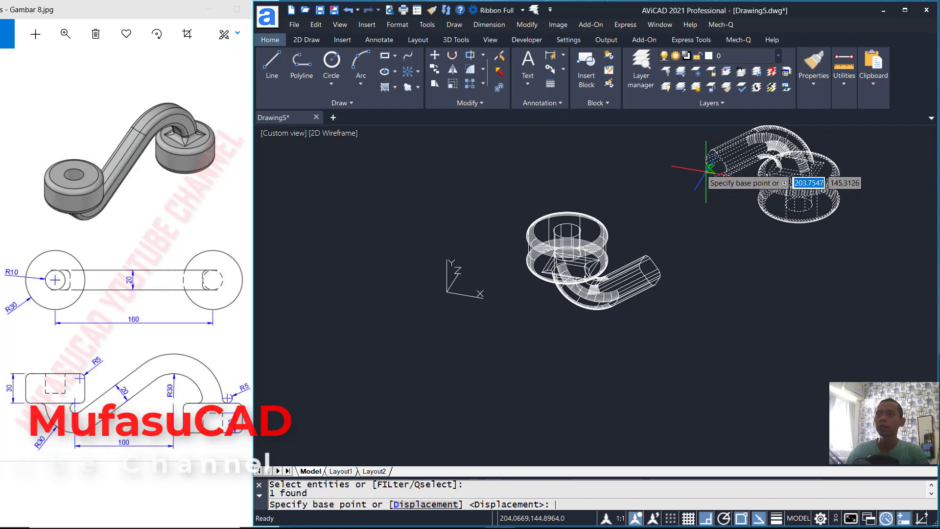
scroll(739, 183, "up", 3)
left_click(757, 175)
middle_click_drag(746, 188, 697, 308)
scroll(773, 229, "down", 1)
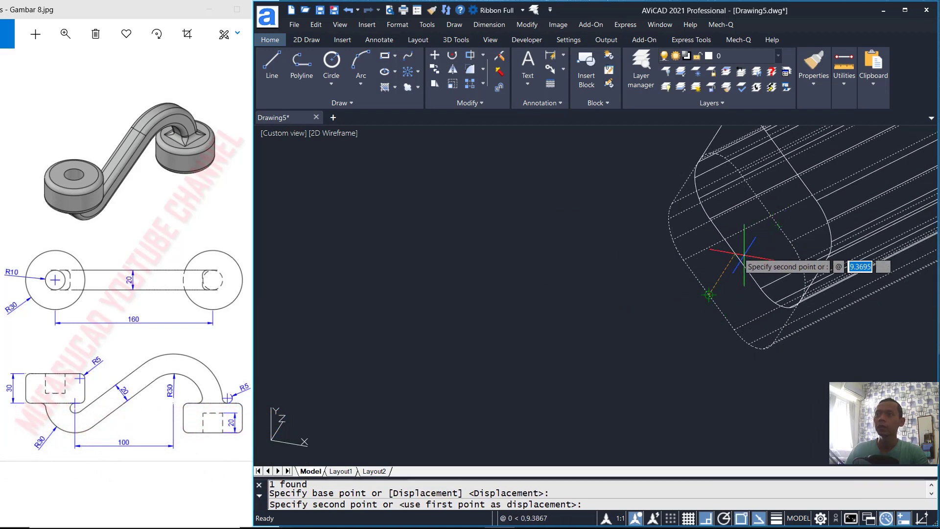
key("Escape")
Begin moving the mirrored half, with its base point midway between the midpoints of two opposite edges of its open end face
scroll(712, 283, "down", 2)
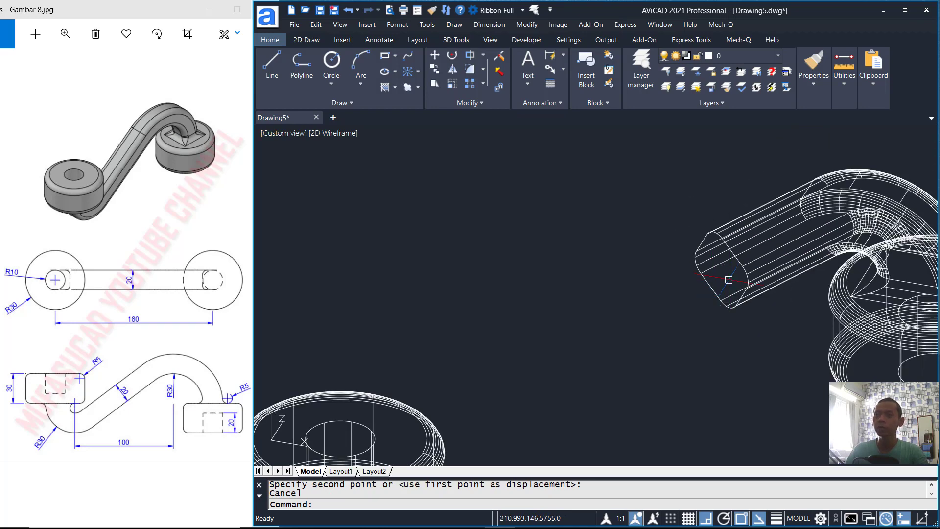
key("Return")
left_click(755, 270)
key("Return")
right_click(642, 234, "shift")
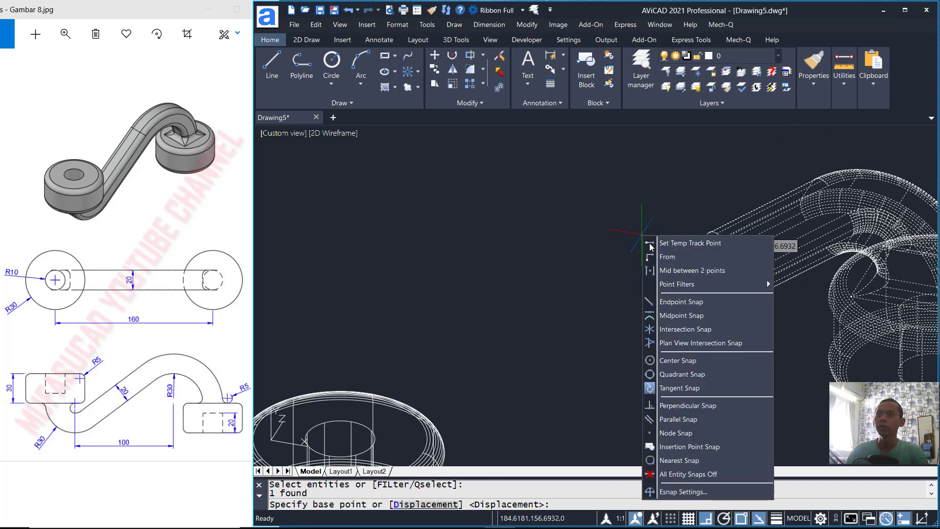
left_click(686, 272)
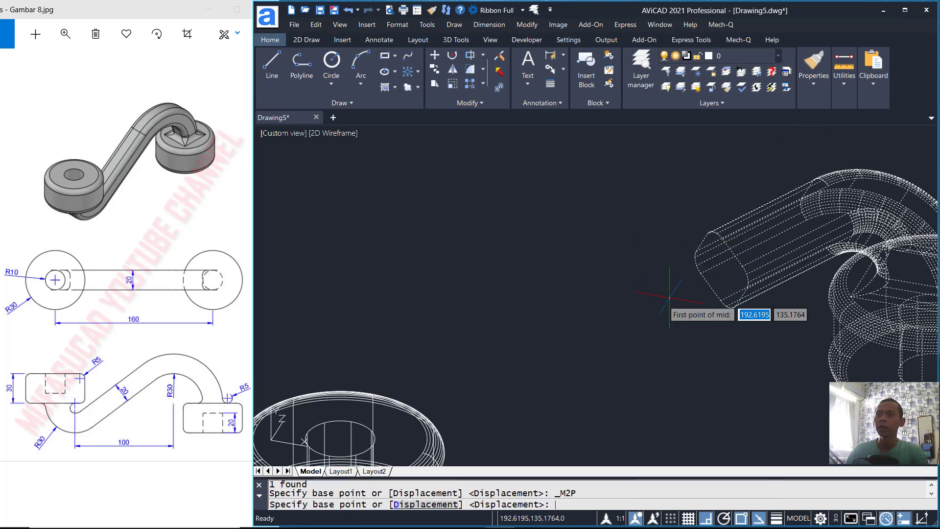
left_click(712, 287)
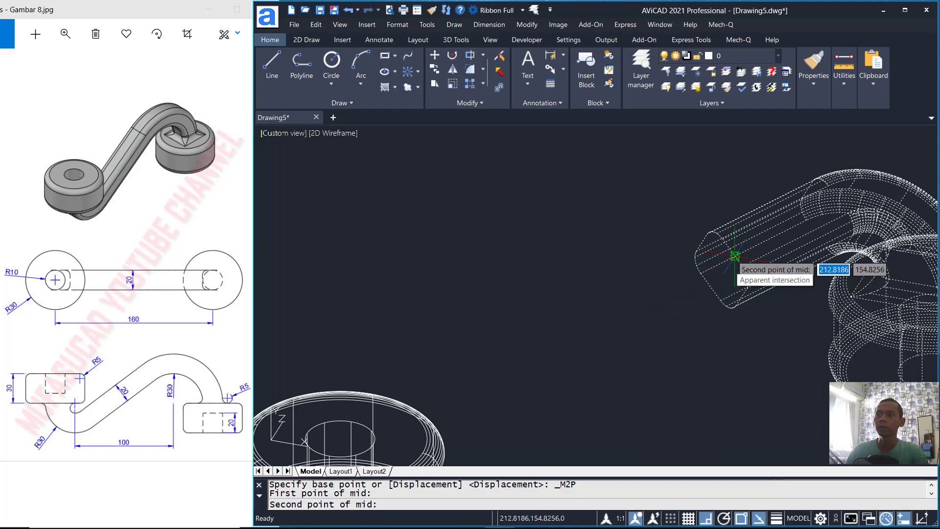
left_click(733, 254)
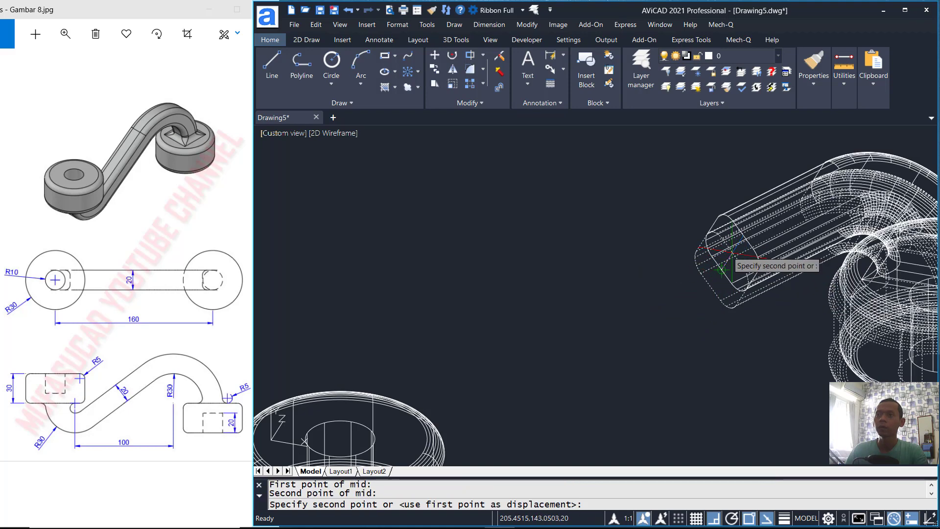
Place the mirrored half at the point midway between two opposite edges of the original half's open end face
scroll(692, 322, "down", 5)
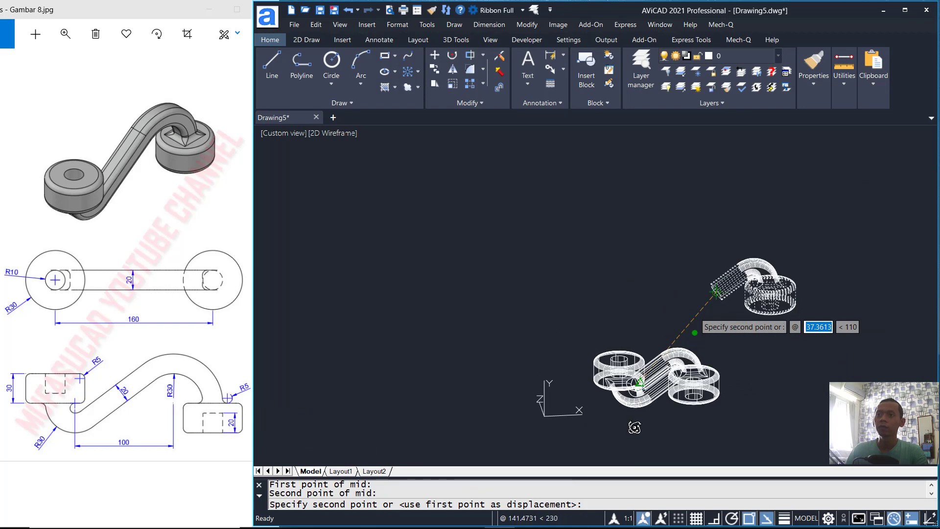
scroll(669, 358, "up", 8)
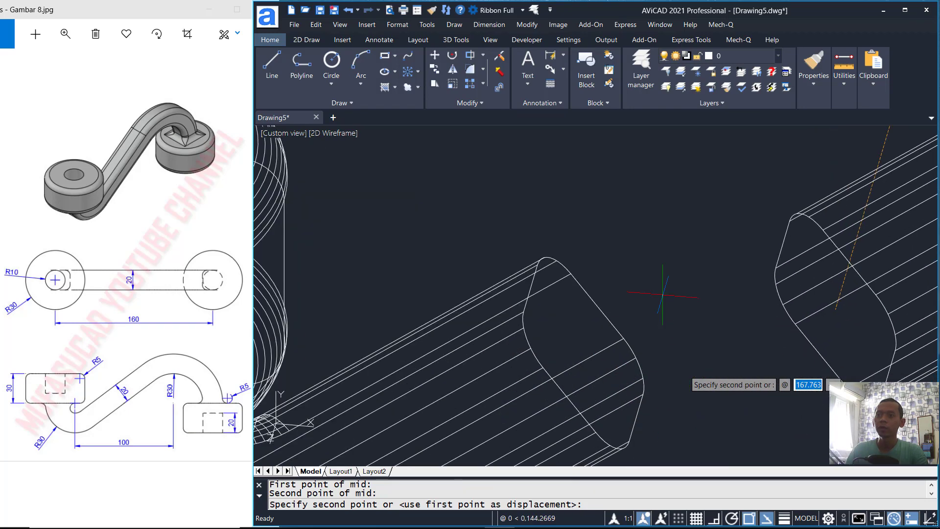
right_click(662, 294, "shift")
left_click(718, 64)
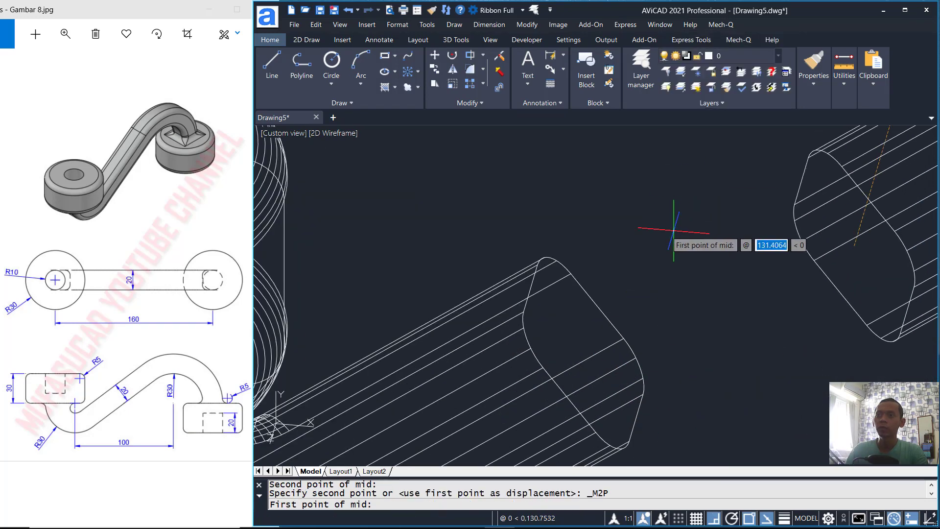
left_click(599, 306)
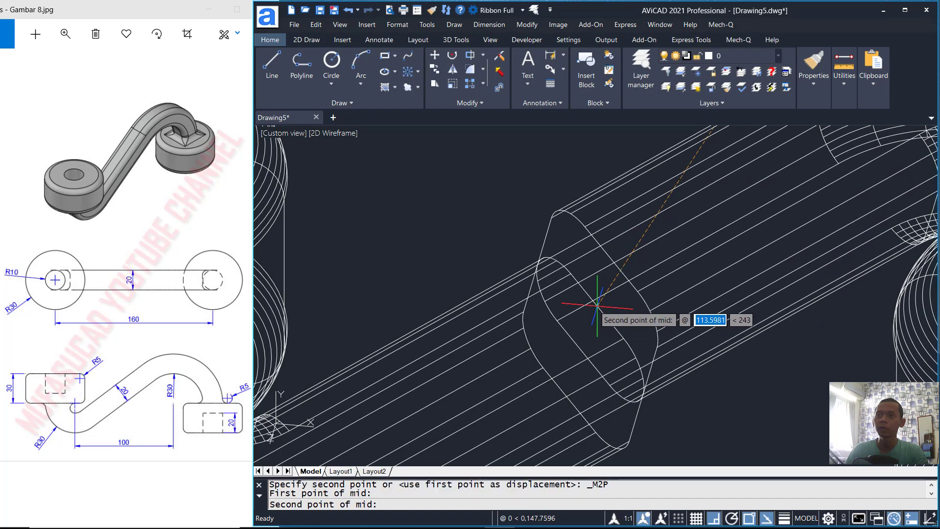
left_click(569, 401)
scroll(704, 325, "down", 5)
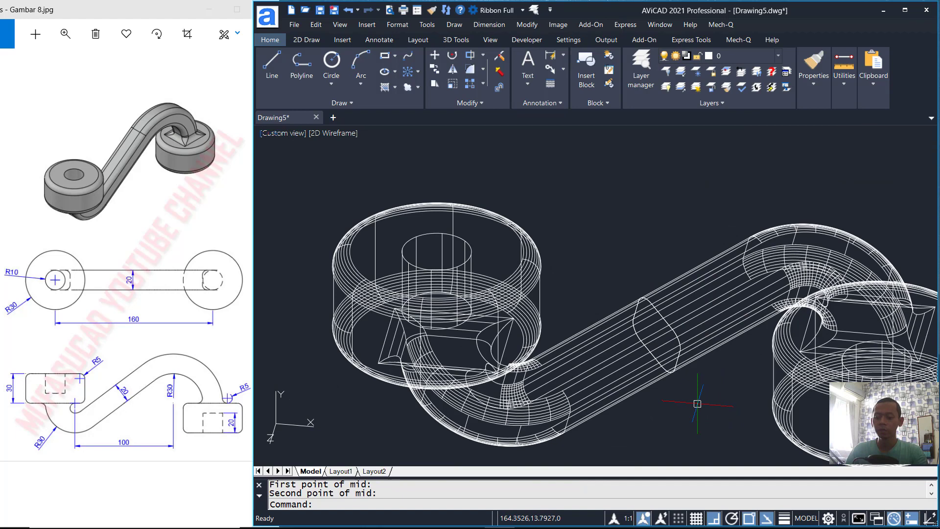
Union the two crank arm halves into one solid
key("Return")
left_click(721, 210)
left_click(618, 393)
key("Return")
Display the joined crank arm in the Conceptual visual style and compare its shape with the reference picture
scroll(689, 316, "down", 1)
middle_click_drag(689, 316, 673, 286)
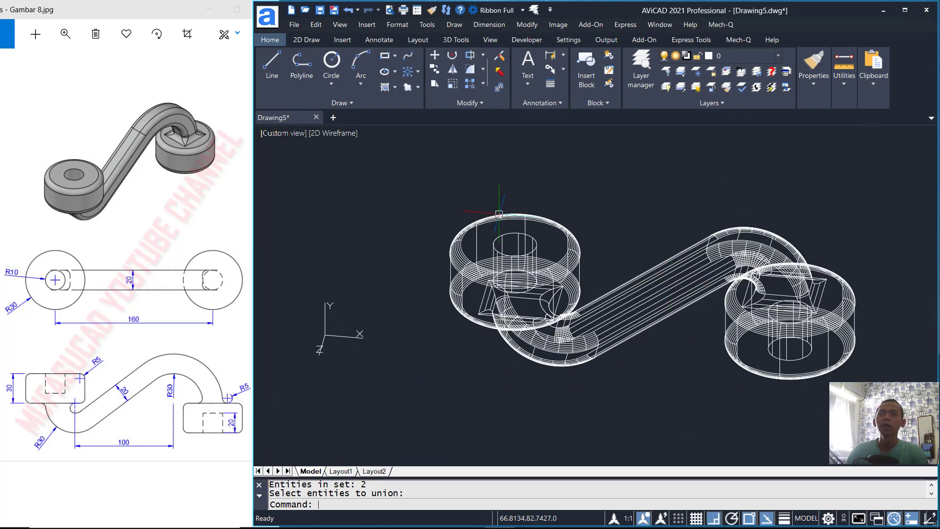
left_click(326, 134)
left_click(361, 192)
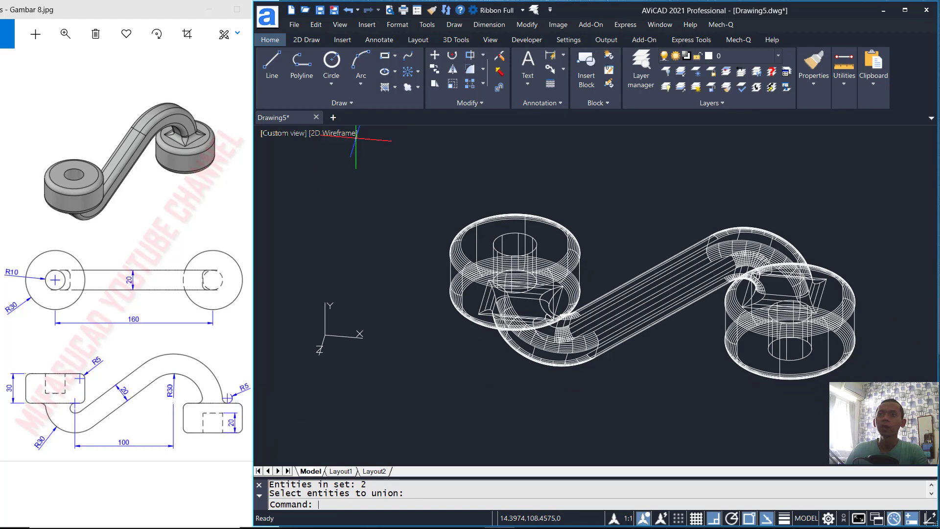
middle_click_drag(652, 297, 724, 328, "shift")
middle_click_drag(753, 374, 715, 309, "shift")
middle_click_drag(691, 367, 738, 337, "shift")
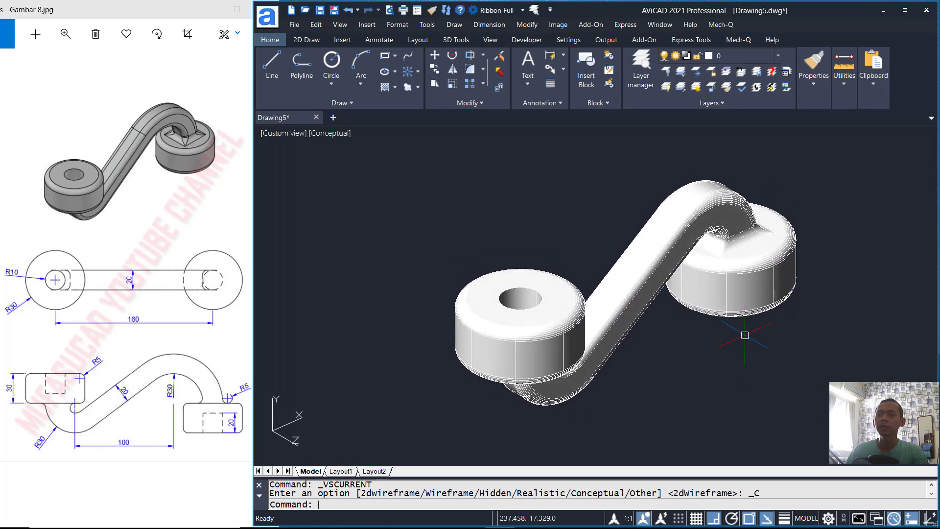